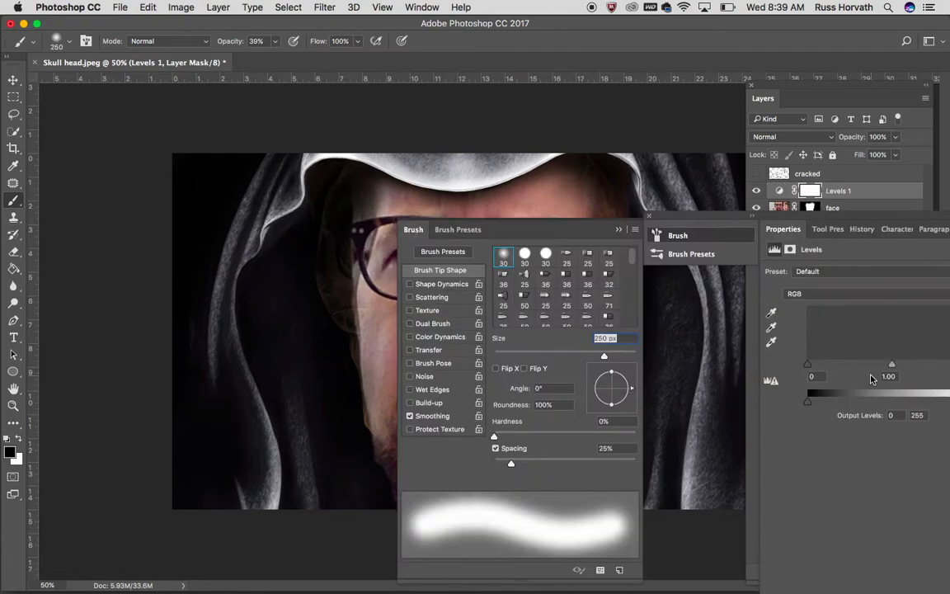
# Darken the image with the Levels 1 adjustment, raising the black input level to 17 and shifting the midtones darker.
pyautogui.click(619, 231)
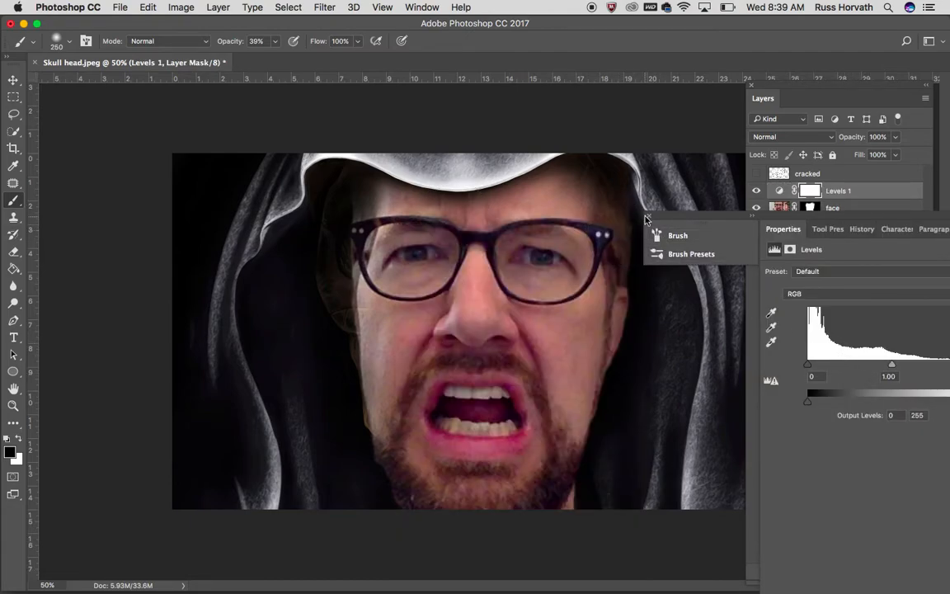
pyautogui.click(648, 216)
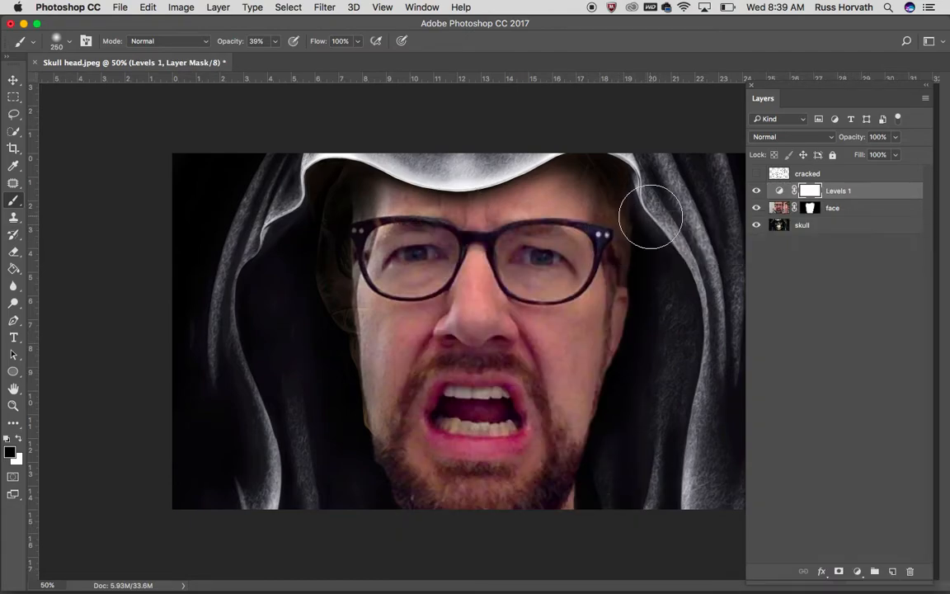
pyautogui.click(782, 192)
pyautogui.doubleClick(781, 192)
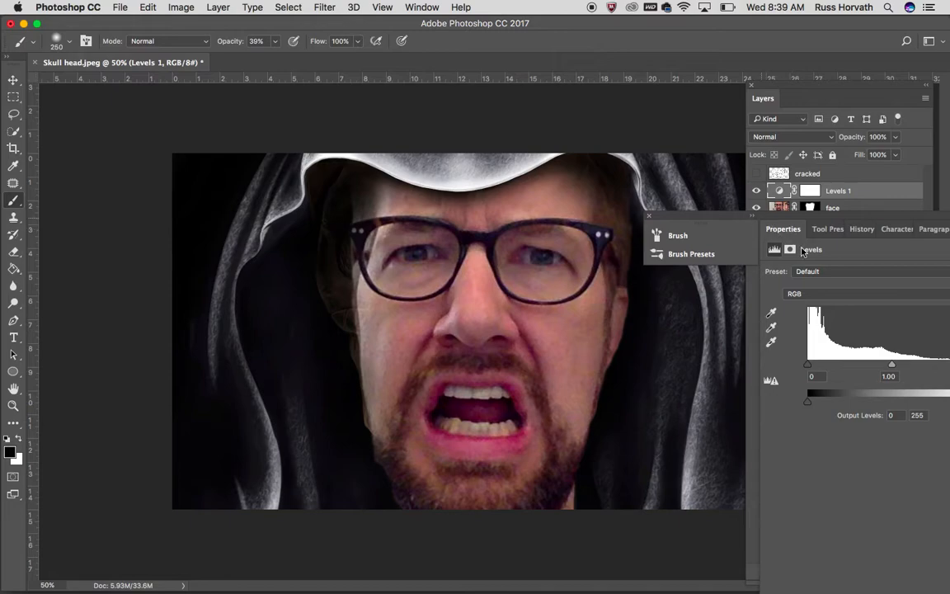
pyautogui.moveTo(882, 223); pyautogui.dragTo(813, 212)
pyautogui.moveTo(903, 359)
pyautogui.mouseDown()
pyautogui.moveTo(887, 359)
pyautogui.moveTo(903, 359)
pyautogui.mouseUp()
pyautogui.moveTo(821, 360)
pyautogui.mouseDown()
pyautogui.moveTo(844, 360)
pyautogui.moveTo(812, 360)
pyautogui.moveTo(832, 364)
pyautogui.mouseUp()
pyautogui.moveTo(738, 360)
pyautogui.mouseDown()
pyautogui.moveTo(757, 357)
pyautogui.moveTo(749, 358)
pyautogui.mouseUp()
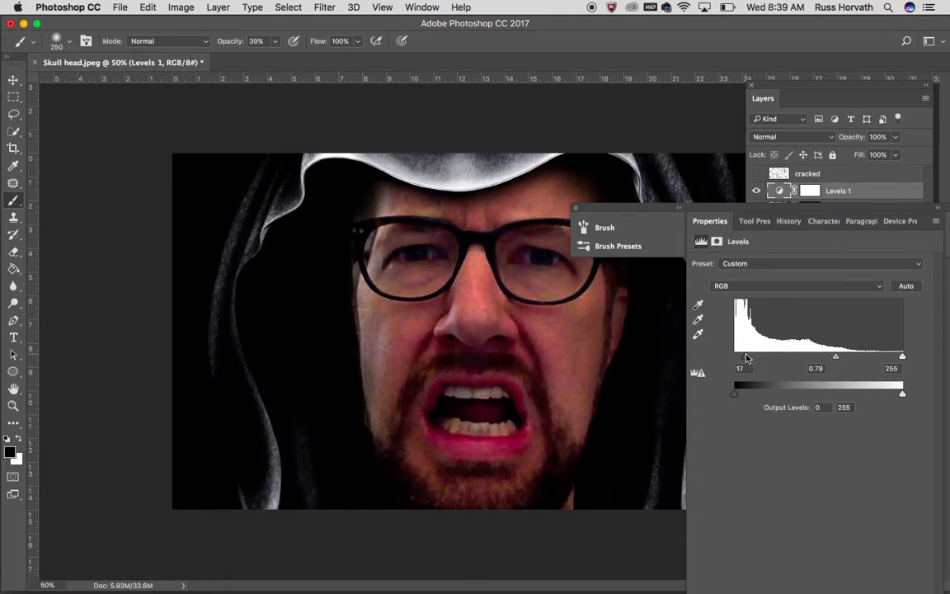
pyautogui.moveTo(839, 358); pyautogui.dragTo(840, 359)
pyautogui.click(578, 209)
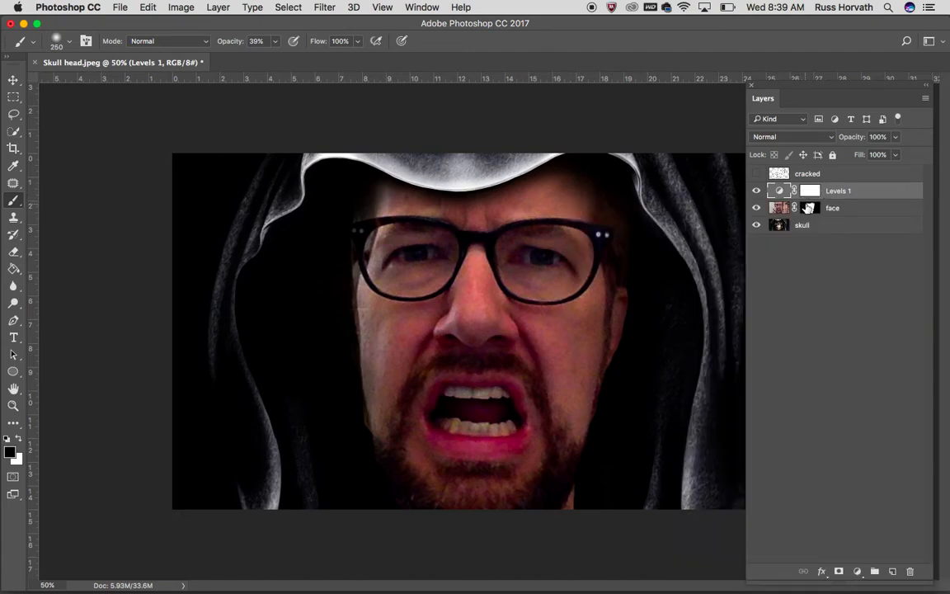
# Replace the Levels 1 layer's mask with the face layer's mask.
pyautogui.moveTo(809, 210); pyautogui.dragTo(811, 191)
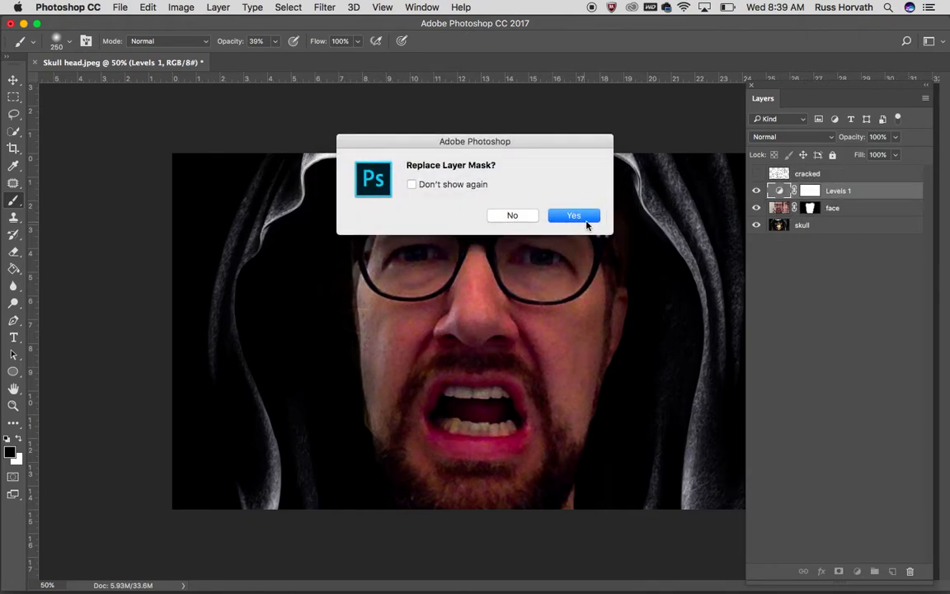
pyautogui.click(573, 217)
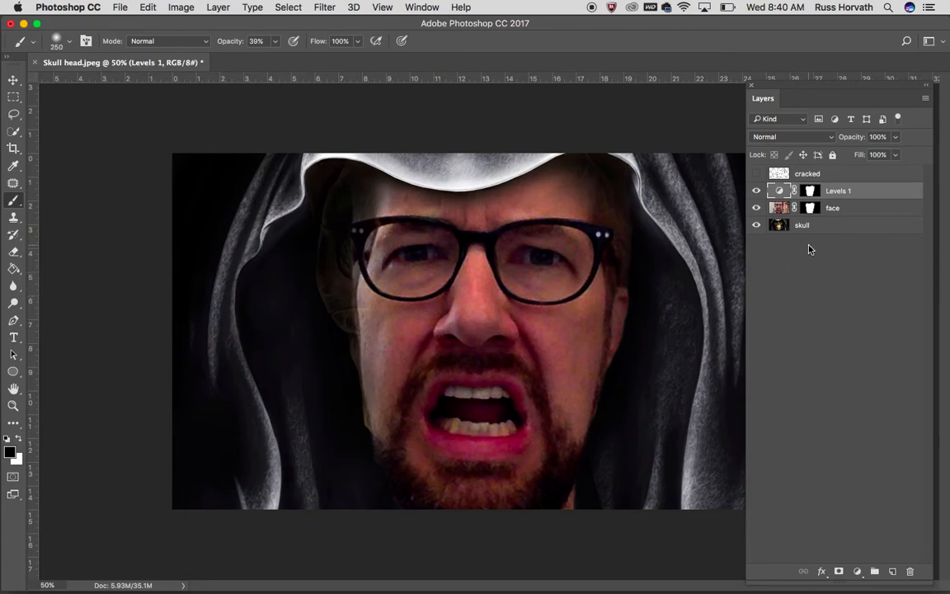
# Target the face layer's mask for painting and set the brush opacity to 82%.
pyautogui.click(780, 211)
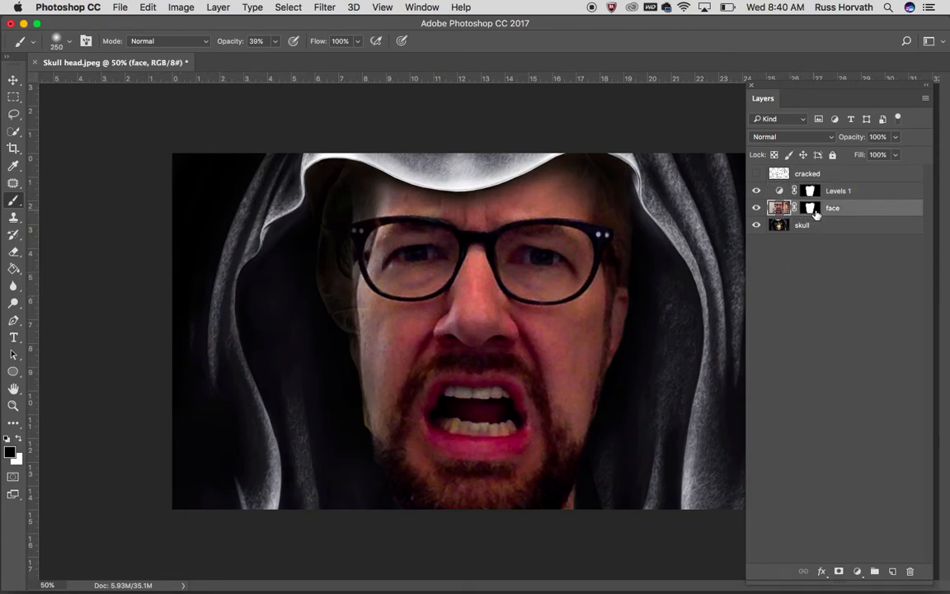
pyautogui.click(813, 209)
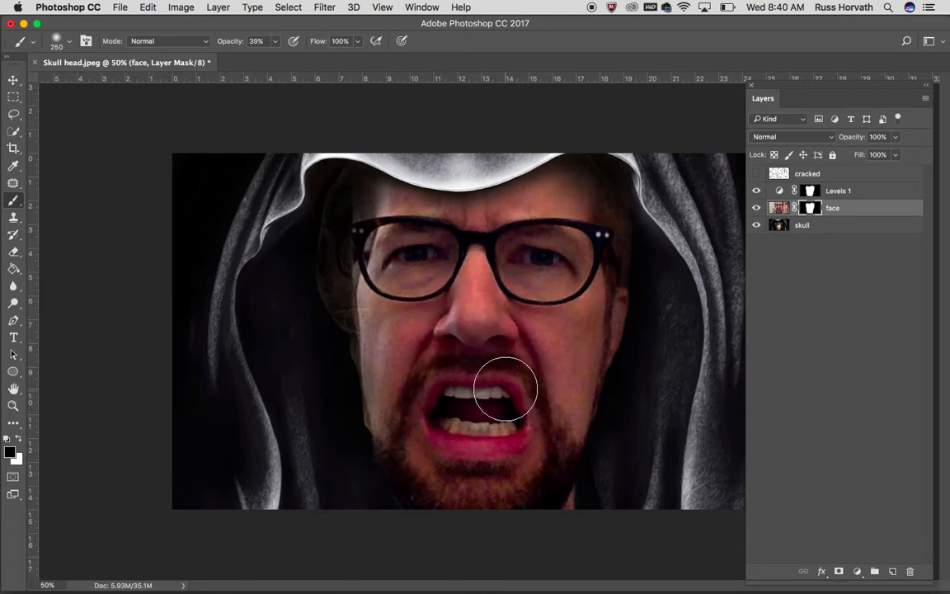
pyautogui.click(275, 41)
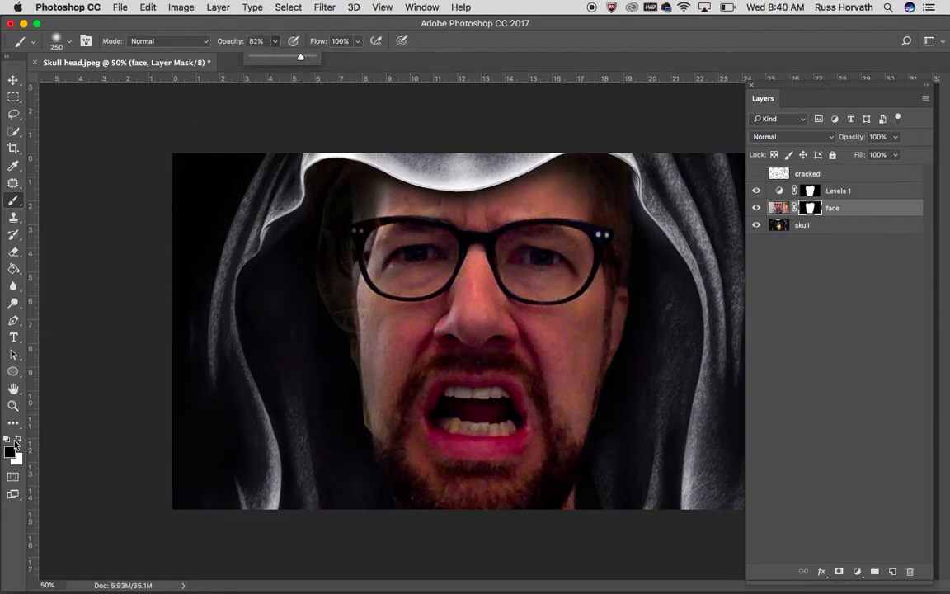
pyautogui.moveTo(482, 334)
pyautogui.mouseDown()
pyautogui.moveTo(463, 391)
pyautogui.moveTo(437, 422)
pyautogui.moveTo(511, 439)
pyautogui.moveTo(519, 399)
pyautogui.moveTo(576, 403)
pyautogui.moveTo(590, 368)
pyautogui.moveTo(567, 443)
pyautogui.moveTo(596, 366)
pyautogui.moveTo(555, 460)
pyautogui.moveTo(524, 455)
pyautogui.moveTo(617, 481)
pyautogui.mouseUp()
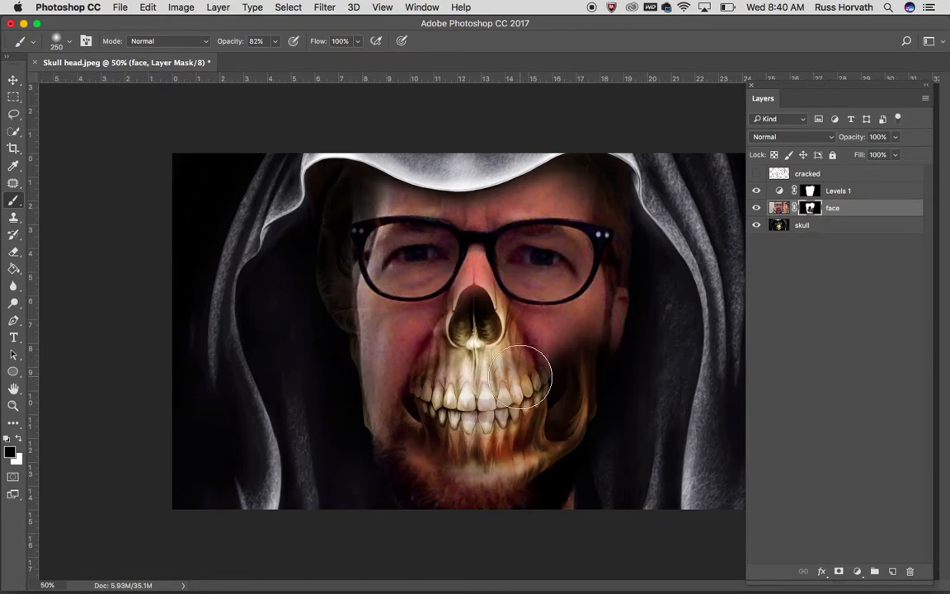
pyautogui.press('super+z')
pyautogui.click(147, 7)
pyautogui.click(140, 43)
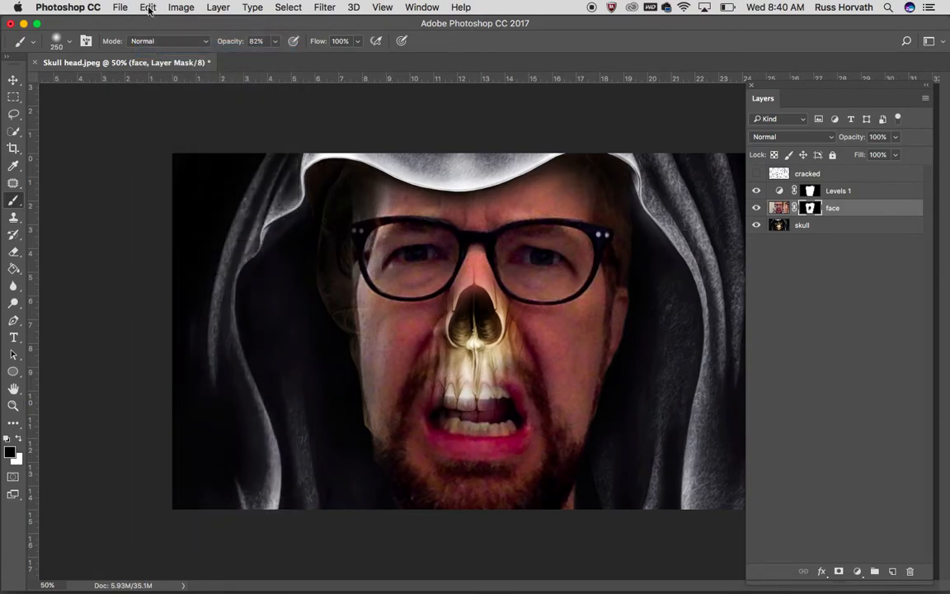
pyautogui.click(148, 8)
pyautogui.click(157, 70)
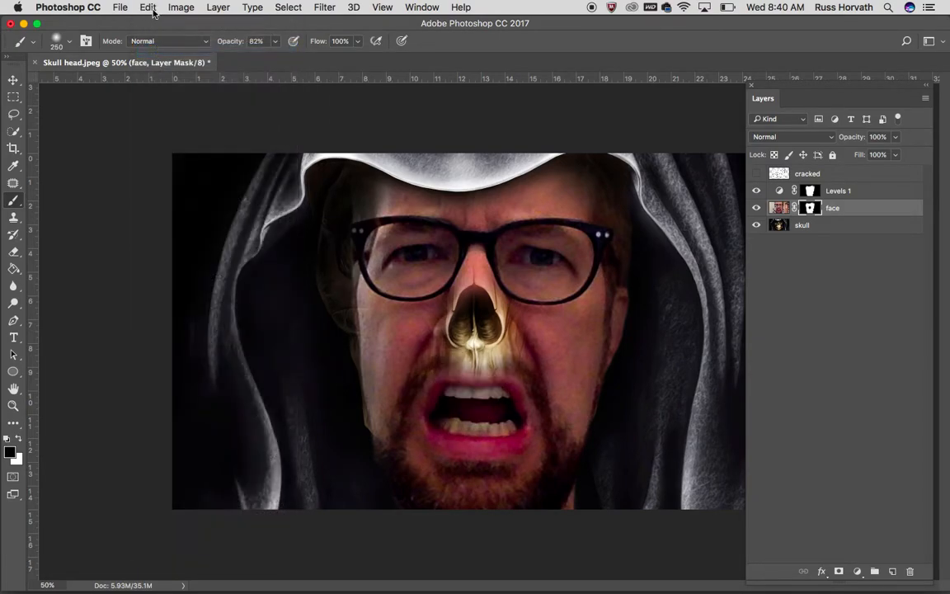
pyautogui.click(148, 8)
pyautogui.click(153, 41)
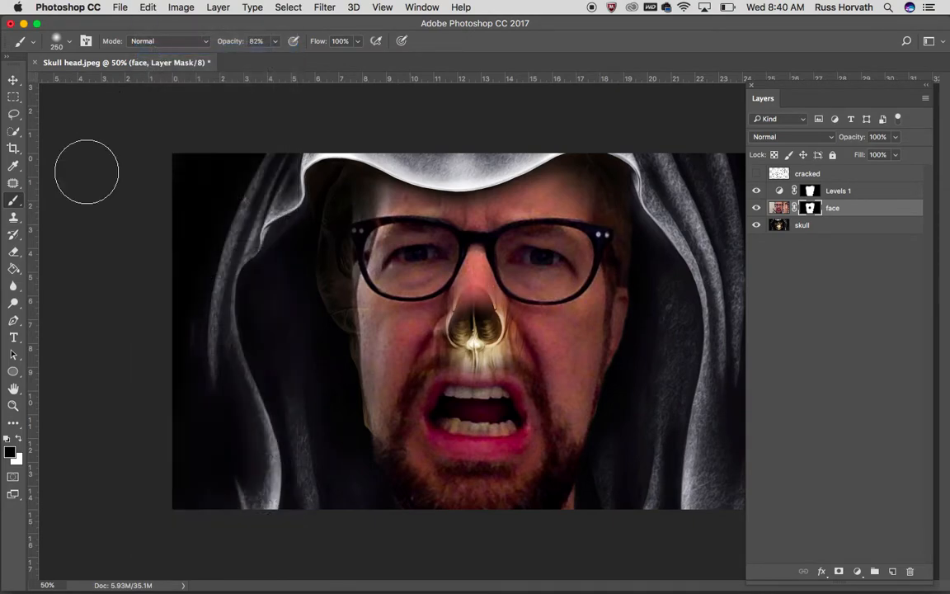
pyautogui.click(20, 440)
pyautogui.moveTo(509, 360)
pyautogui.mouseDown()
pyautogui.moveTo(511, 316)
pyautogui.moveTo(424, 309)
pyautogui.moveTo(515, 324)
pyautogui.moveTo(483, 343)
pyautogui.moveTo(508, 336)
pyautogui.moveTo(485, 313)
pyautogui.moveTo(518, 345)
pyautogui.mouseUp()
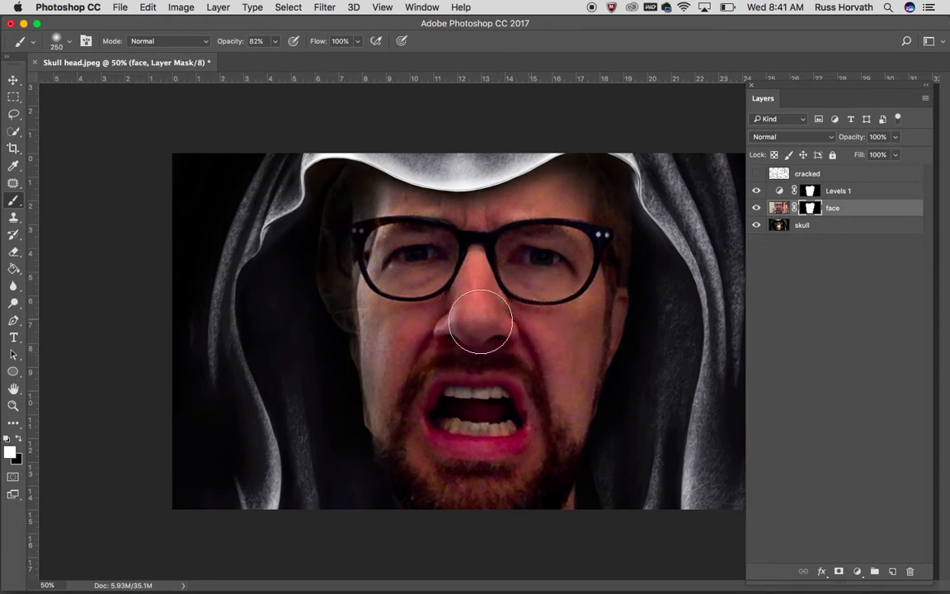
# Choose a ragged 63 px textured brush tip and enlarge it to 400 px.
pyautogui.click(70, 45)
pyautogui.scroll(-5, 158, 245)
pyautogui.scroll(5, 159, 220)
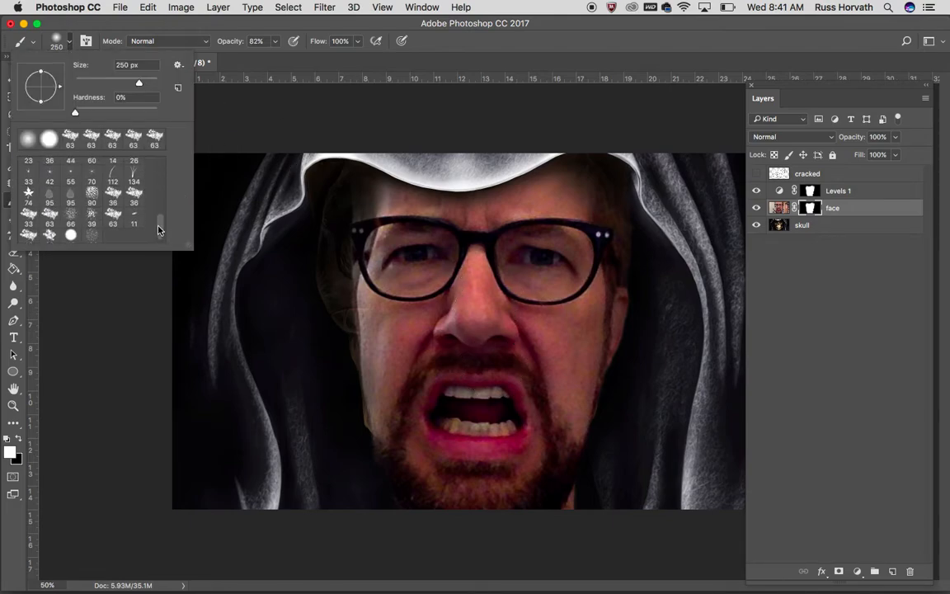
pyautogui.click(135, 141)
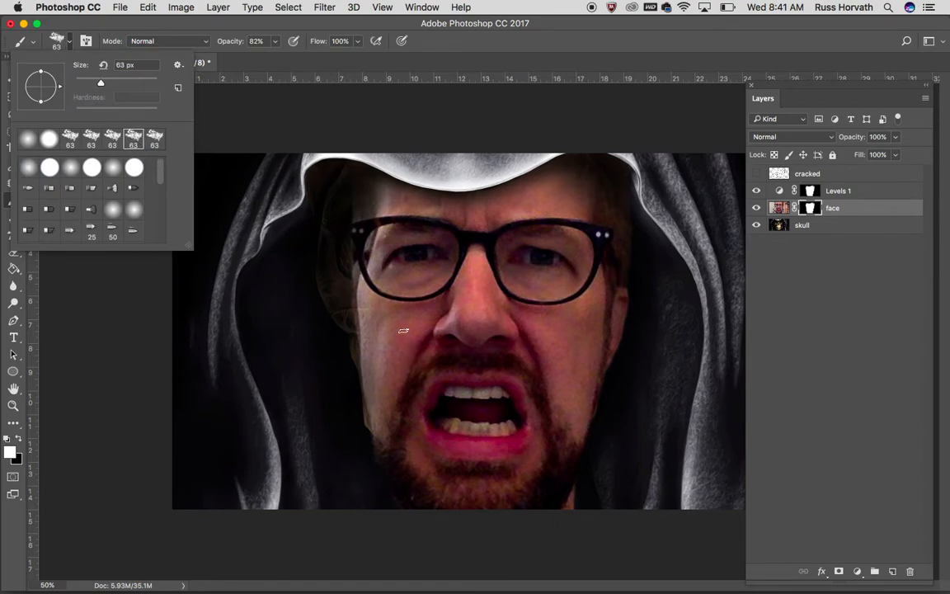
pyautogui.click(143, 364)
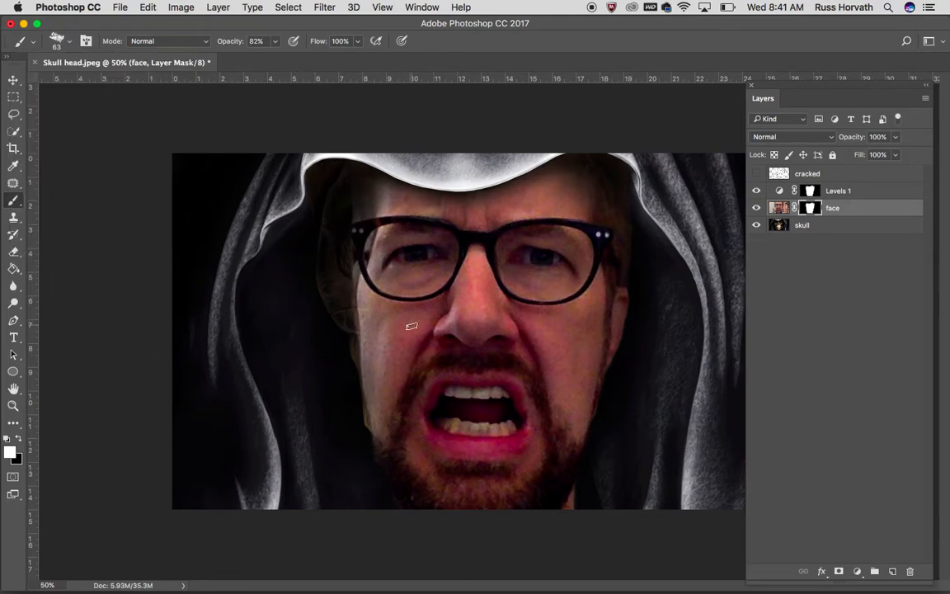
pyautogui.press(']')
pyautogui.press(']')
pyautogui.press(']')
pyautogui.press(']')
pyautogui.press(']')
pyautogui.press(']')
pyautogui.press(']')
pyautogui.press(']')
pyautogui.press(']')
pyautogui.press(']')
pyautogui.press(']')
pyautogui.press(']')
pyautogui.press(']')
pyautogui.press('[')
pyautogui.press('[')
pyautogui.press('[')
pyautogui.press('[')
pyautogui.press('[')
pyautogui.press(']')
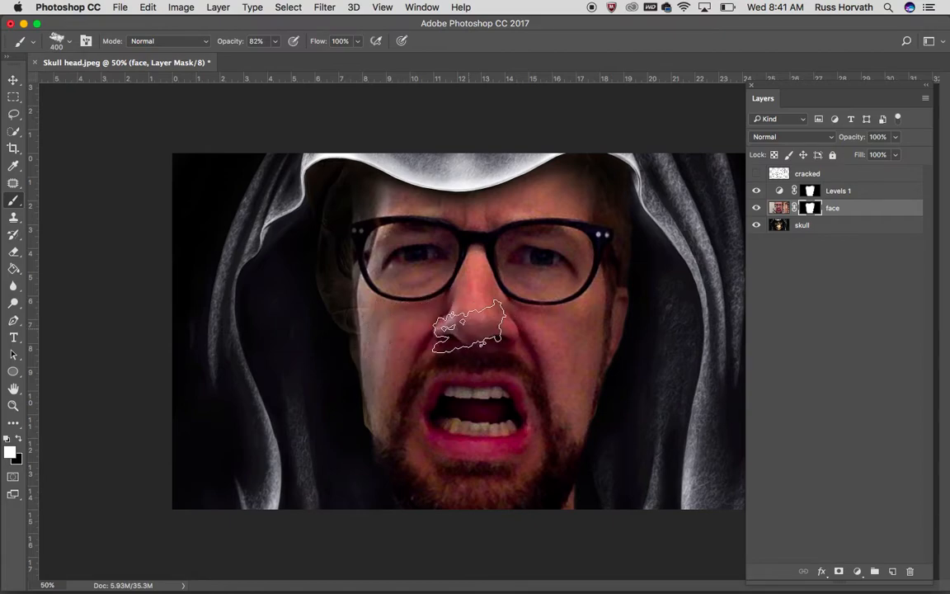
# Make black the painting color and reduce the textured brush to 175 px.
pyautogui.click(17, 441)
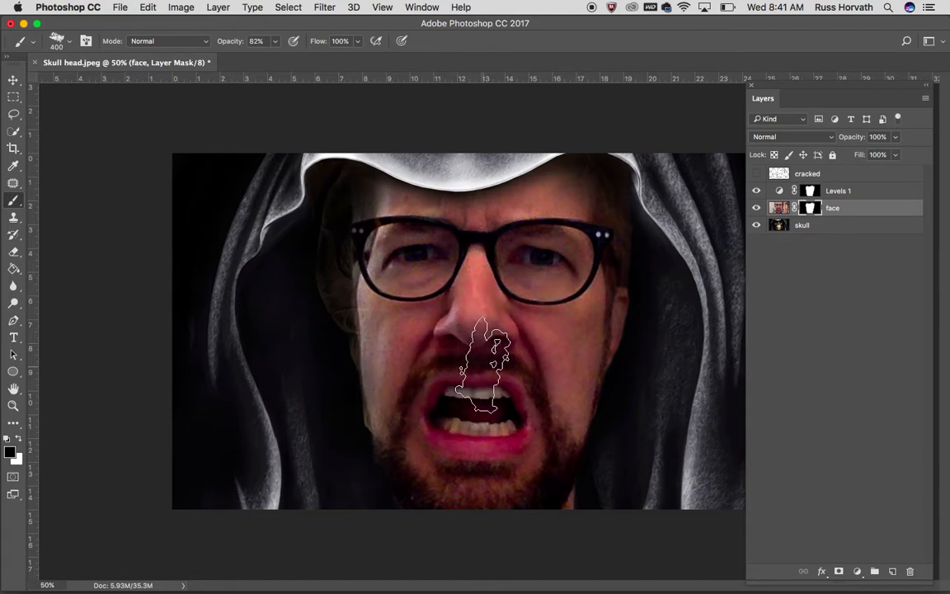
pyautogui.press('[')
pyautogui.press('[')
pyautogui.press('[')
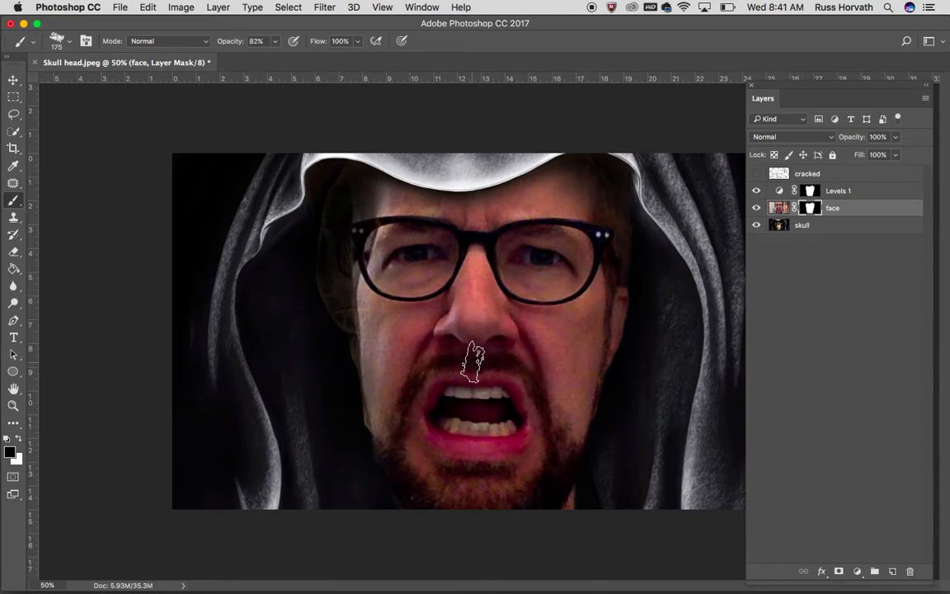
# Set the brush's shape dynamics to 37% angle jitter, 35% roundness jitter and 14% minimum roundness.
pyautogui.click(86, 41)
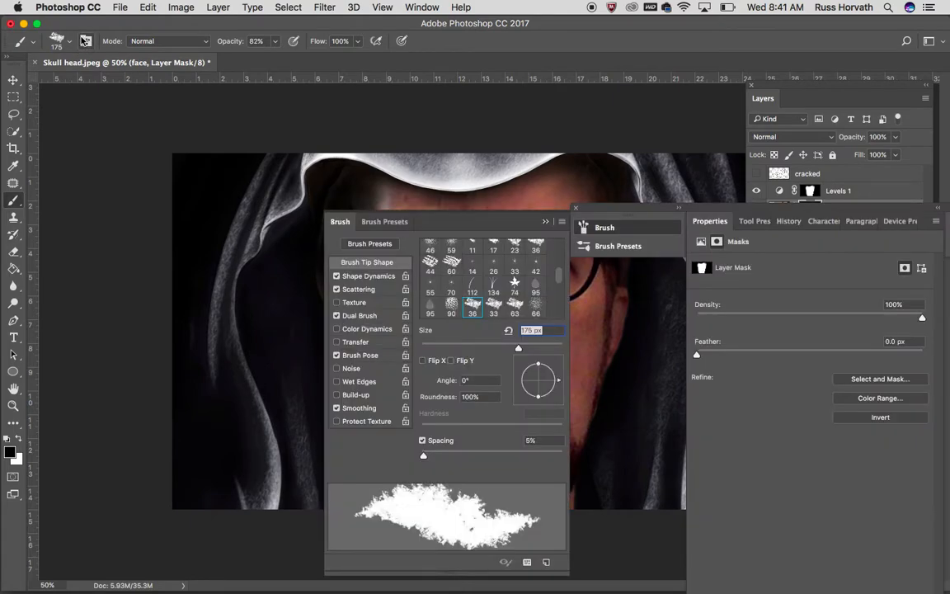
pyautogui.click(362, 277)
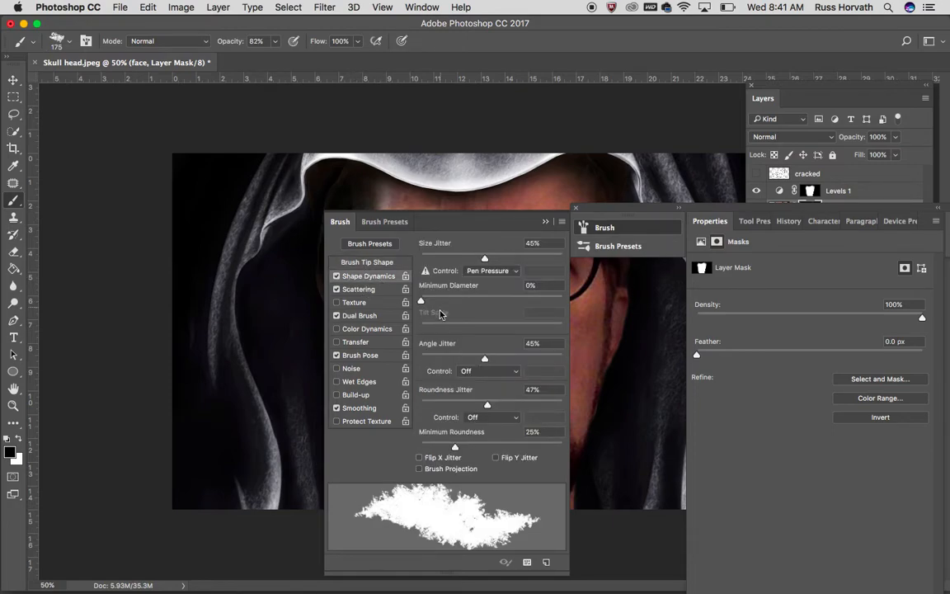
pyautogui.click(463, 358)
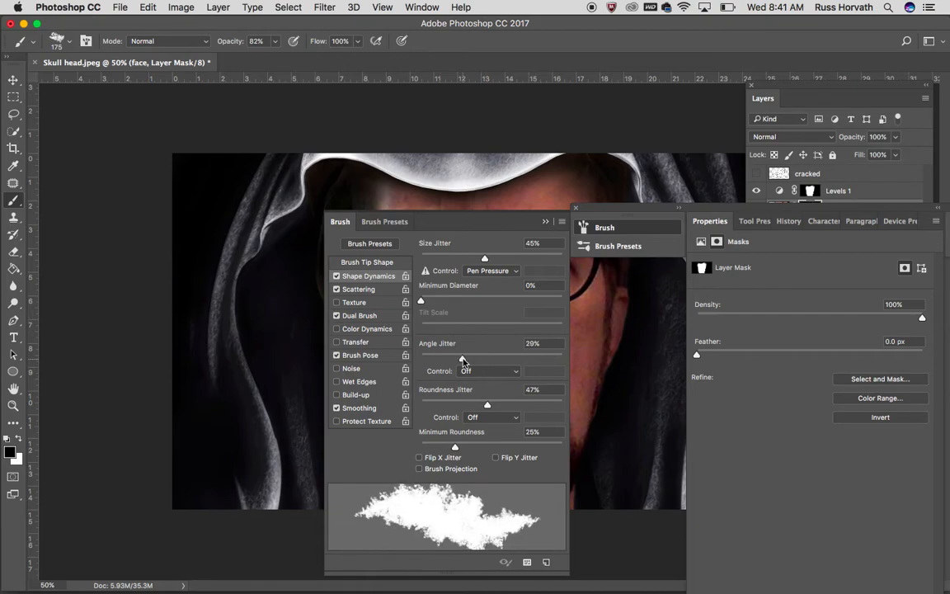
pyautogui.moveTo(486, 406); pyautogui.dragTo(471, 406)
pyautogui.moveTo(464, 358); pyautogui.dragTo(474, 360)
pyautogui.moveTo(456, 449)
pyautogui.mouseDown()
pyautogui.moveTo(493, 449)
pyautogui.moveTo(439, 449)
pyautogui.mouseUp()
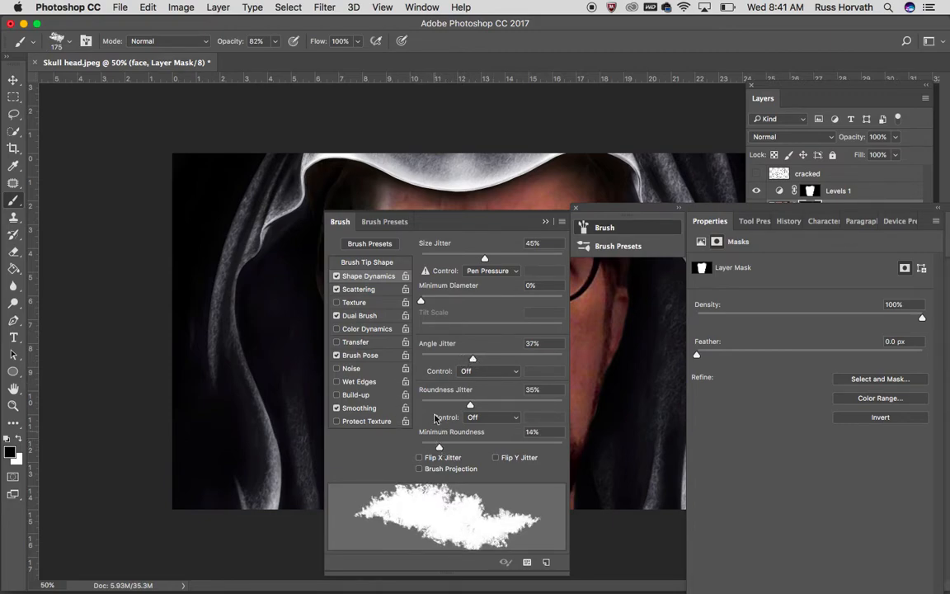
pyautogui.click(576, 208)
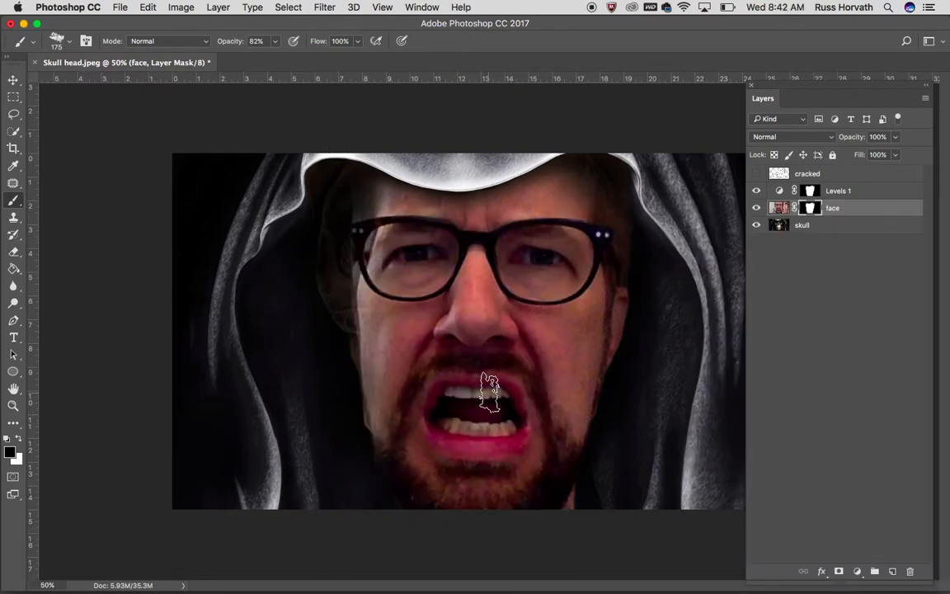
# Paint black on the face mask over the upper mouth and nose to reveal the skull, raising brush opacity to 100%.
pyautogui.moveTo(483, 377)
pyautogui.mouseDown()
pyautogui.moveTo(504, 399)
pyautogui.moveTo(492, 405)
pyautogui.moveTo(479, 393)
pyautogui.moveTo(460, 405)
pyautogui.moveTo(460, 375)
pyautogui.moveTo(447, 378)
pyautogui.moveTo(442, 401)
pyautogui.moveTo(472, 355)
pyautogui.mouseUp()
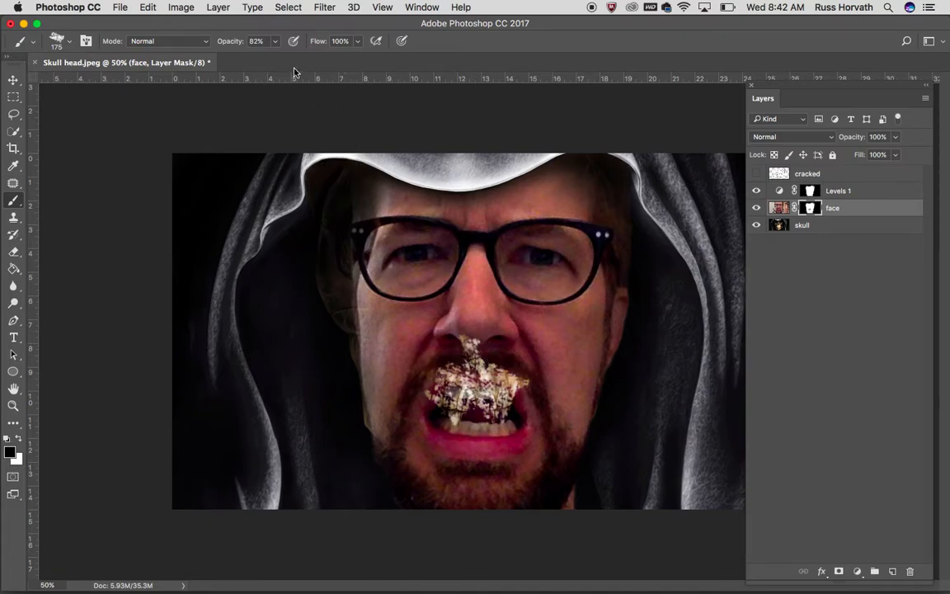
pyautogui.click(275, 43)
pyautogui.moveTo(482, 388)
pyautogui.mouseDown()
pyautogui.moveTo(454, 325)
pyautogui.moveTo(485, 336)
pyautogui.moveTo(475, 326)
pyautogui.moveTo(485, 301)
pyautogui.moveTo(479, 318)
pyautogui.moveTo(425, 293)
pyautogui.moveTo(412, 305)
pyautogui.moveTo(421, 272)
pyautogui.moveTo(478, 306)
pyautogui.moveTo(462, 284)
pyautogui.moveTo(487, 317)
pyautogui.mouseUp()
# Reduce the brush to 100 px and paint black on the face mask to reveal the skull's teeth, cheek edges and jaw.
pyautogui.press('[')
pyautogui.press('[')
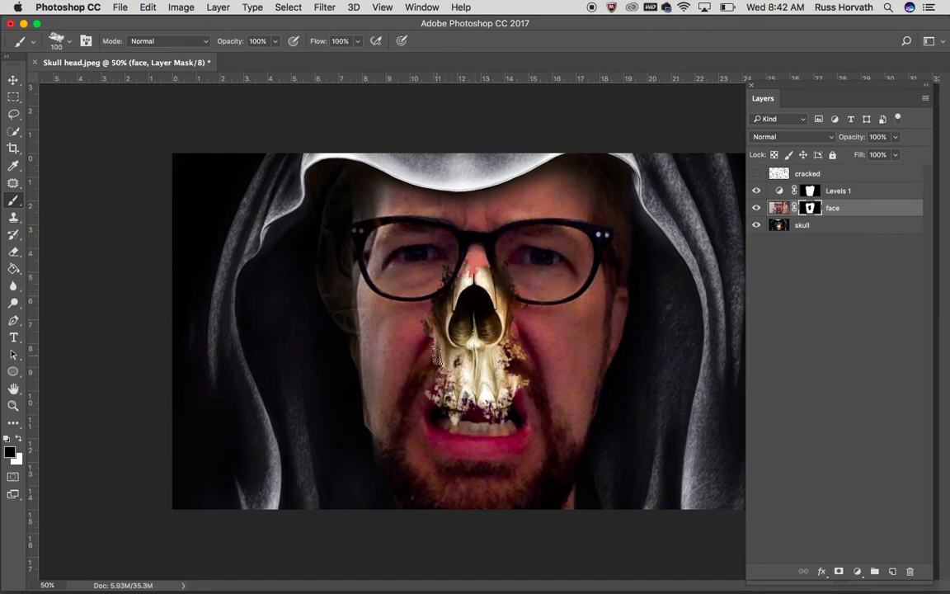
pyautogui.moveTo(427, 385)
pyautogui.mouseDown()
pyautogui.moveTo(433, 436)
pyautogui.moveTo(463, 442)
pyautogui.moveTo(429, 443)
pyautogui.moveTo(440, 455)
pyautogui.moveTo(478, 455)
pyautogui.moveTo(471, 415)
pyautogui.moveTo(454, 414)
pyautogui.moveTo(469, 438)
pyautogui.moveTo(512, 421)
pyautogui.moveTo(520, 393)
pyautogui.moveTo(540, 386)
pyautogui.moveTo(524, 370)
pyautogui.moveTo(541, 367)
pyautogui.moveTo(539, 360)
pyautogui.moveTo(464, 384)
pyautogui.moveTo(415, 368)
pyautogui.moveTo(426, 364)
pyautogui.moveTo(422, 410)
pyautogui.mouseUp()
pyautogui.moveTo(532, 459)
pyautogui.mouseDown()
pyautogui.moveTo(535, 422)
pyautogui.moveTo(596, 379)
pyautogui.moveTo(599, 361)
pyautogui.moveTo(589, 406)
pyautogui.moveTo(551, 467)
pyautogui.moveTo(530, 476)
pyautogui.moveTo(497, 462)
pyautogui.moveTo(419, 388)
pyautogui.moveTo(454, 312)
pyautogui.moveTo(506, 338)
pyautogui.moveTo(375, 303)
pyautogui.moveTo(391, 322)
pyautogui.mouseUp()
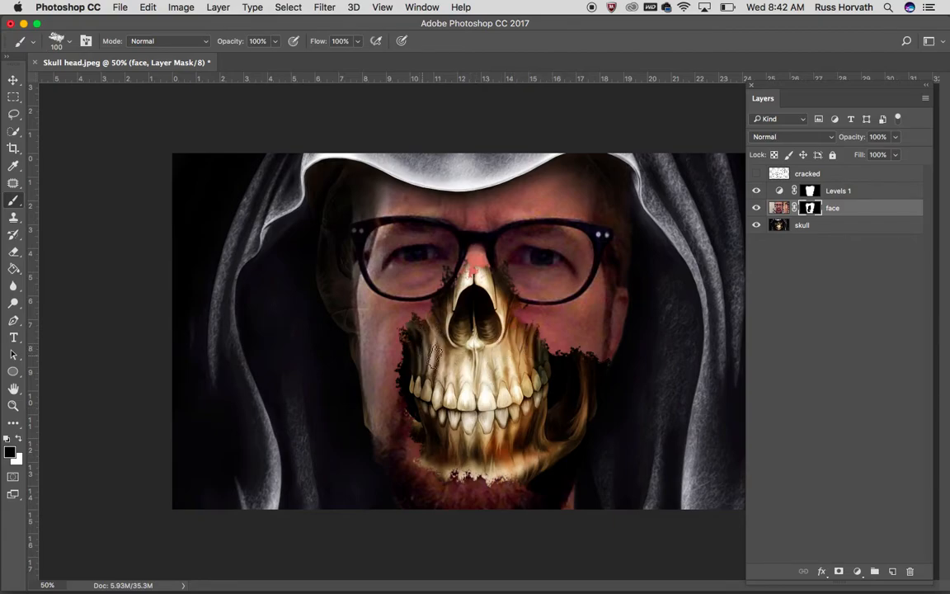
# Paint white on the face mask to restore skin and glasses around the nose bridge, and return the painting color to black.
pyautogui.click(18, 439)
pyautogui.moveTo(455, 277)
pyautogui.mouseDown()
pyautogui.moveTo(477, 252)
pyautogui.moveTo(516, 269)
pyautogui.mouseUp()
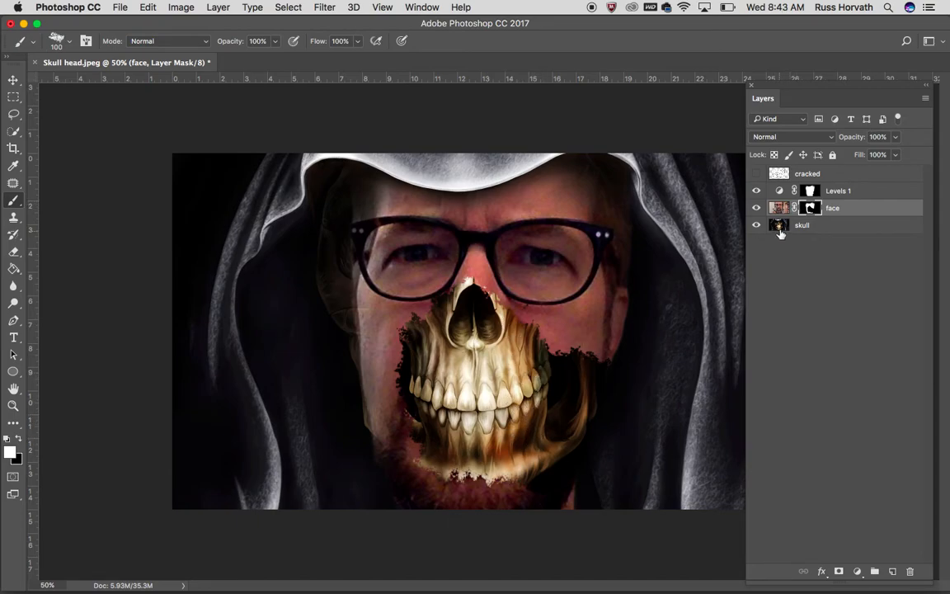
pyautogui.press('x')
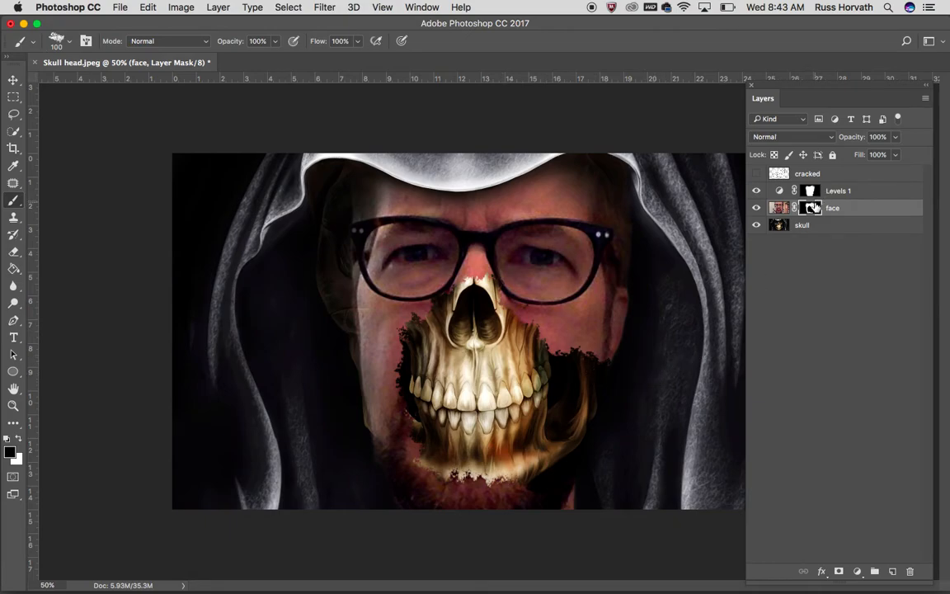
pyautogui.moveTo(811, 211); pyautogui.dragTo(810, 190)
pyautogui.click(569, 215)
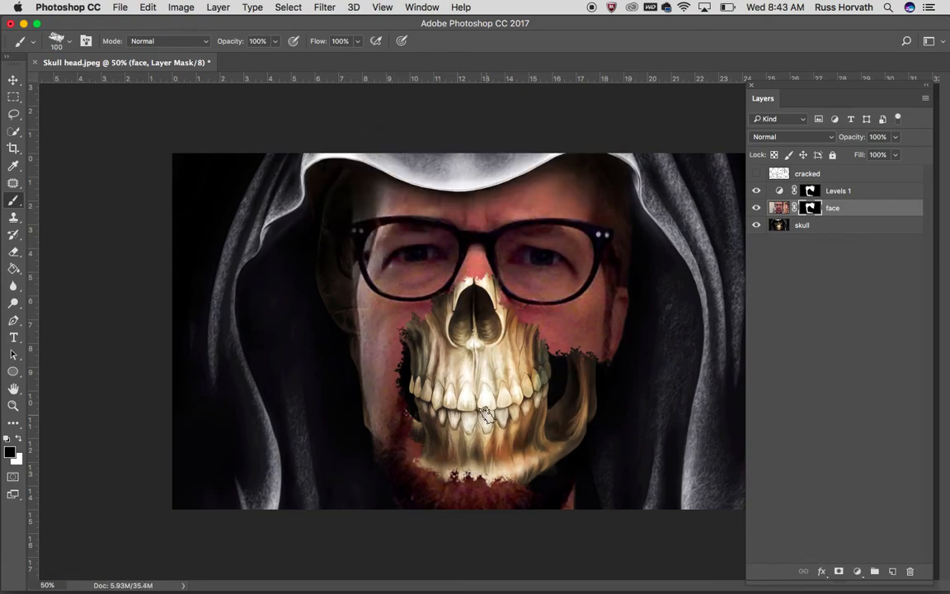
pyautogui.press('super+z')
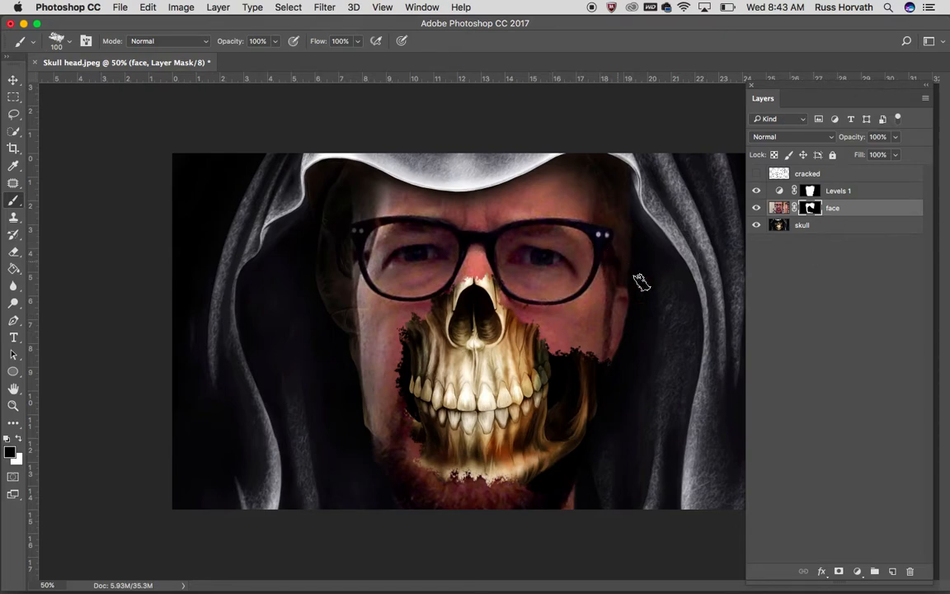
# Select the cracked layer and make it visible.
pyautogui.click(815, 174)
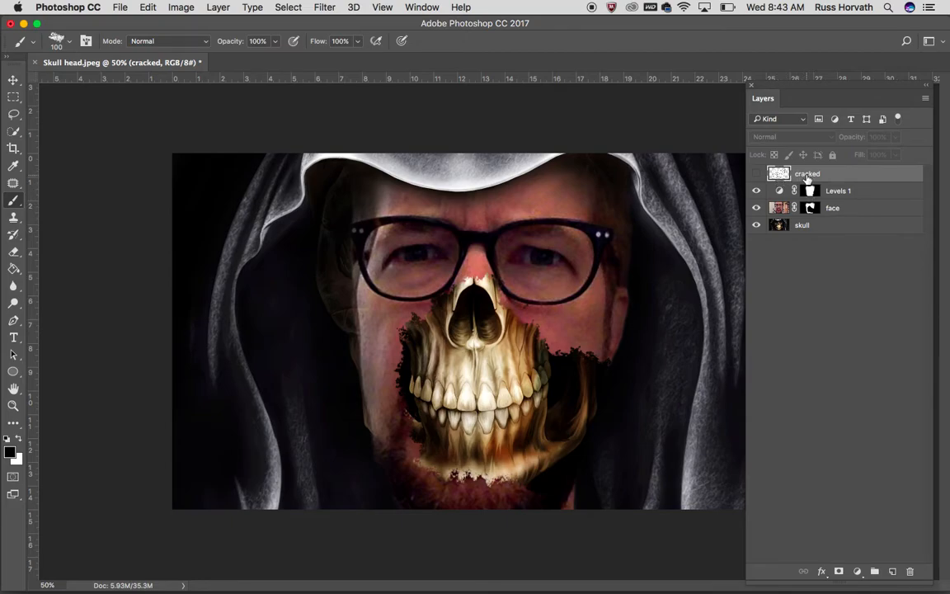
pyautogui.click(756, 174)
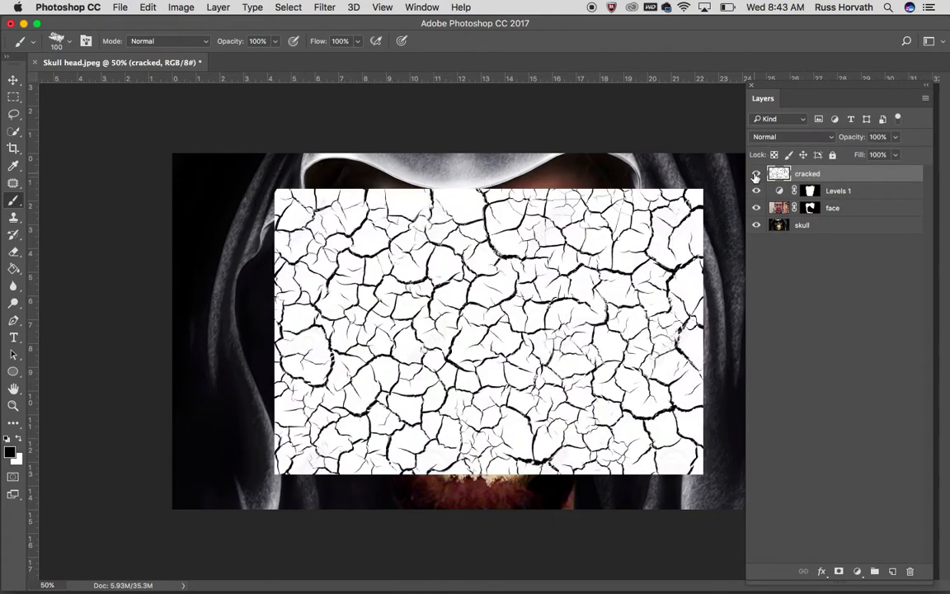
# Scale the cracked layer up to about 121% from its center so it covers the whole face.
pyautogui.click(14, 80)
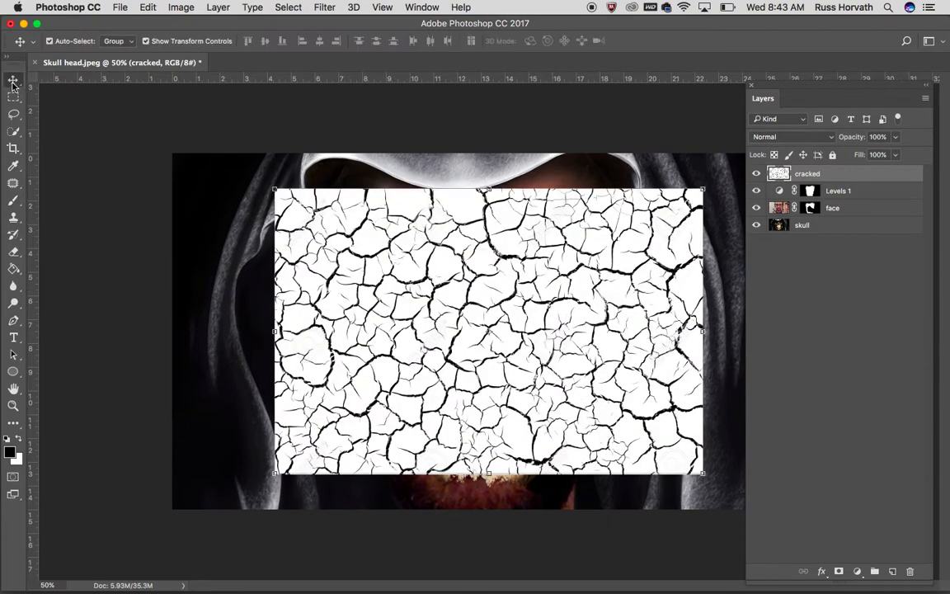
pyautogui.moveTo(274, 189); pyautogui.dragTo(236, 154)
pyautogui.moveTo(704, 473); pyautogui.dragTo(745, 503)
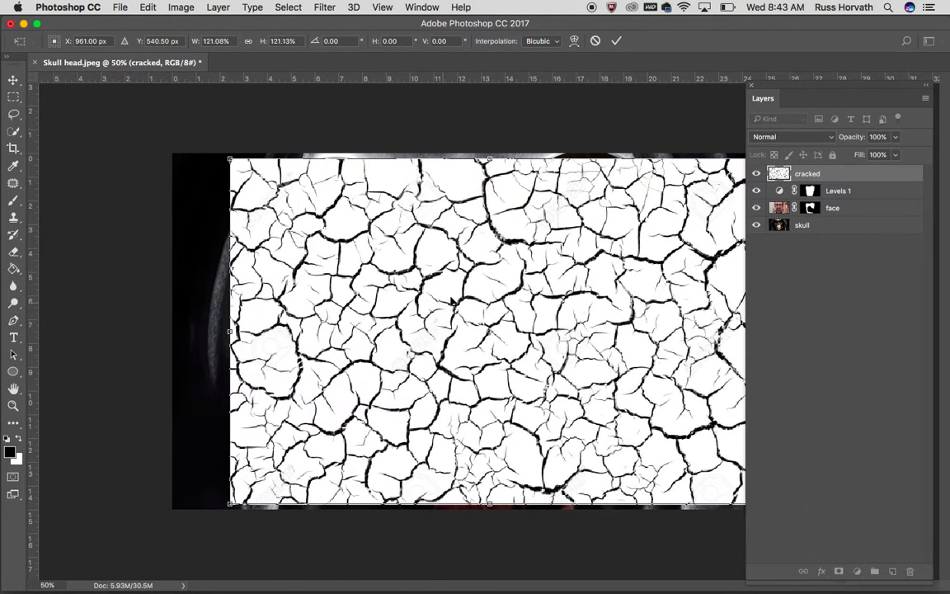
pyautogui.click(616, 40)
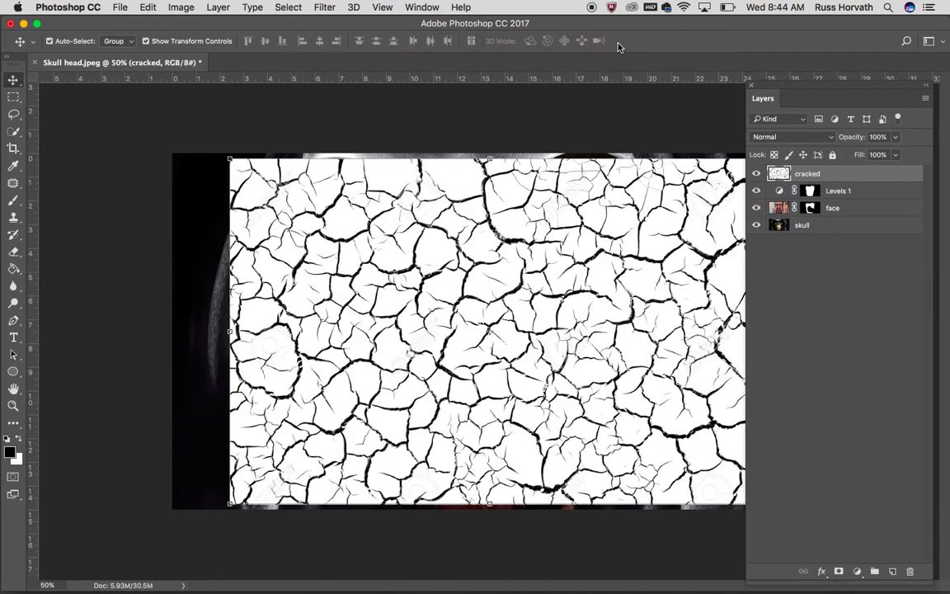
# Mask the cracked layer with a copy of the face layer's mask and set its blend mode to Multiply.
pyautogui.click(840, 573)
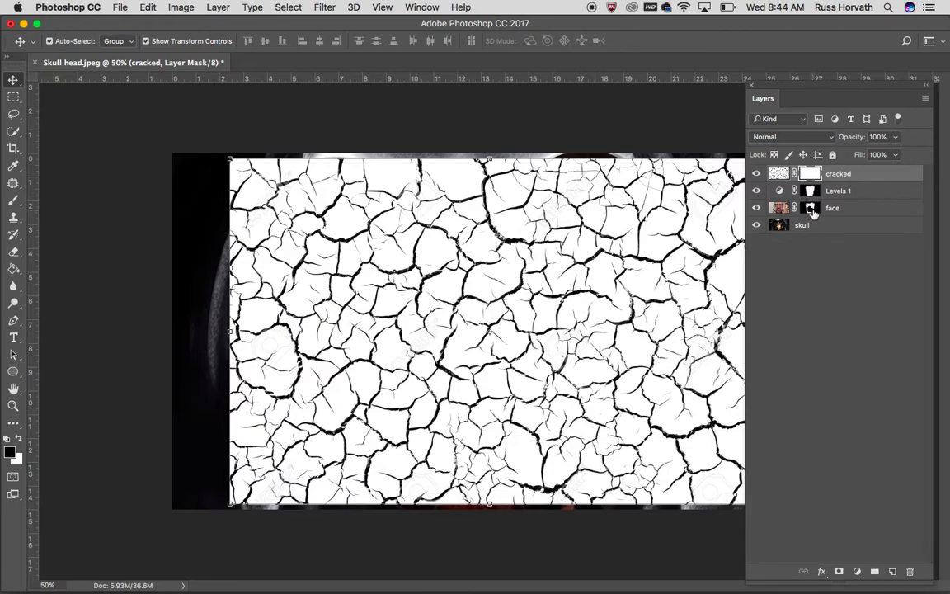
pyautogui.moveTo(812, 210); pyautogui.dragTo(813, 175)
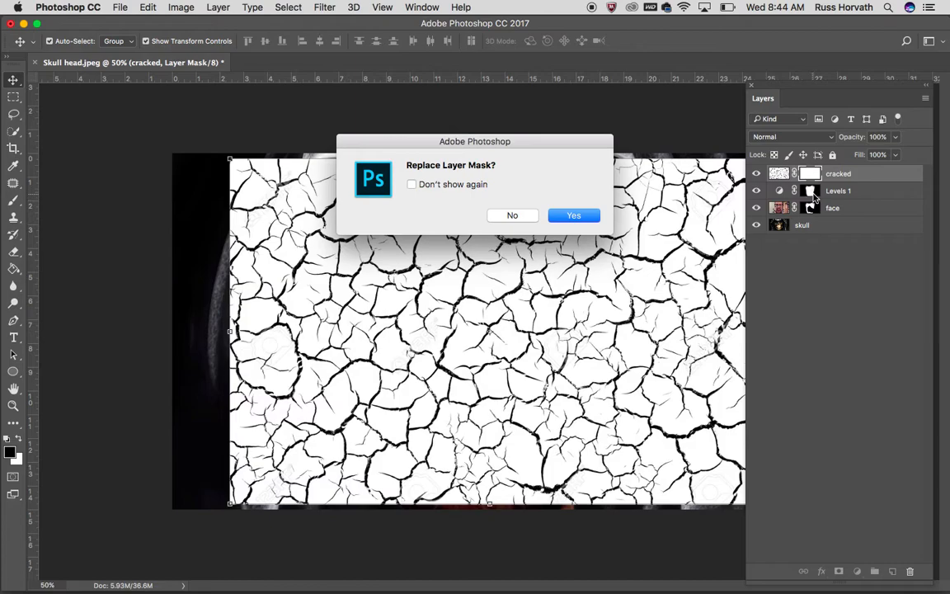
pyautogui.click(577, 216)
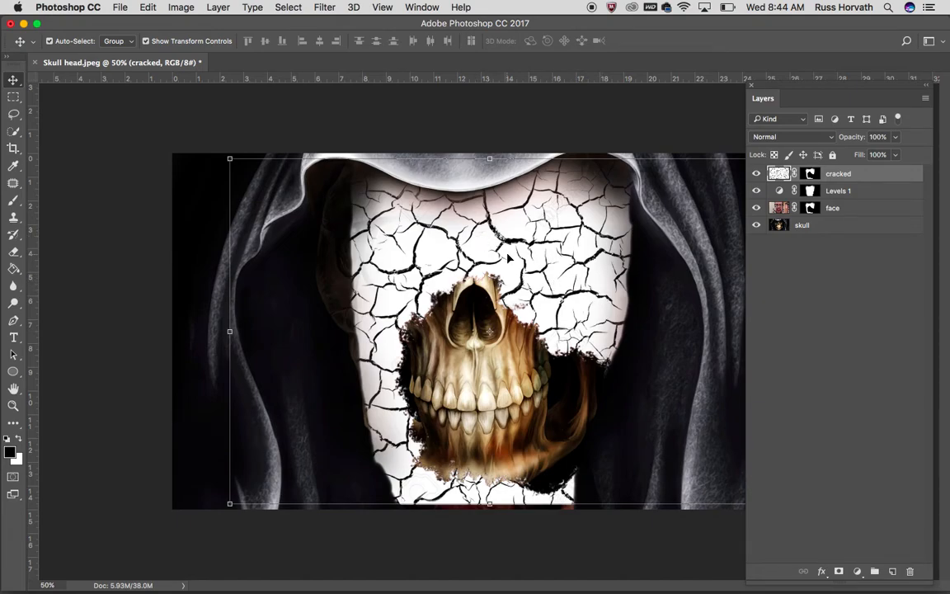
pyautogui.click(799, 137)
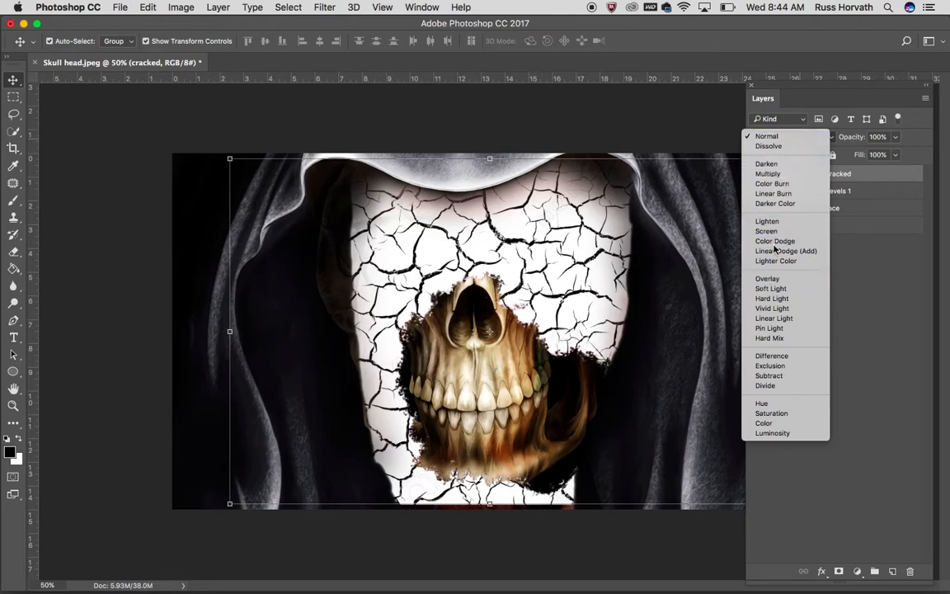
pyautogui.click(775, 174)
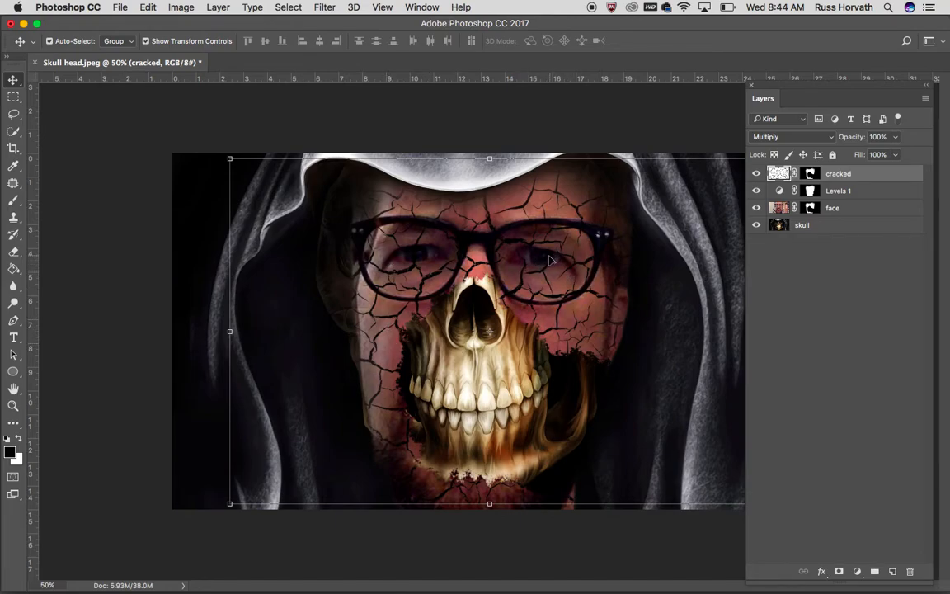
# Paint black on the cracked layer's mask with a soft round 100 px brush over both eyes, the chin beard and the ear.
pyautogui.click(810, 174)
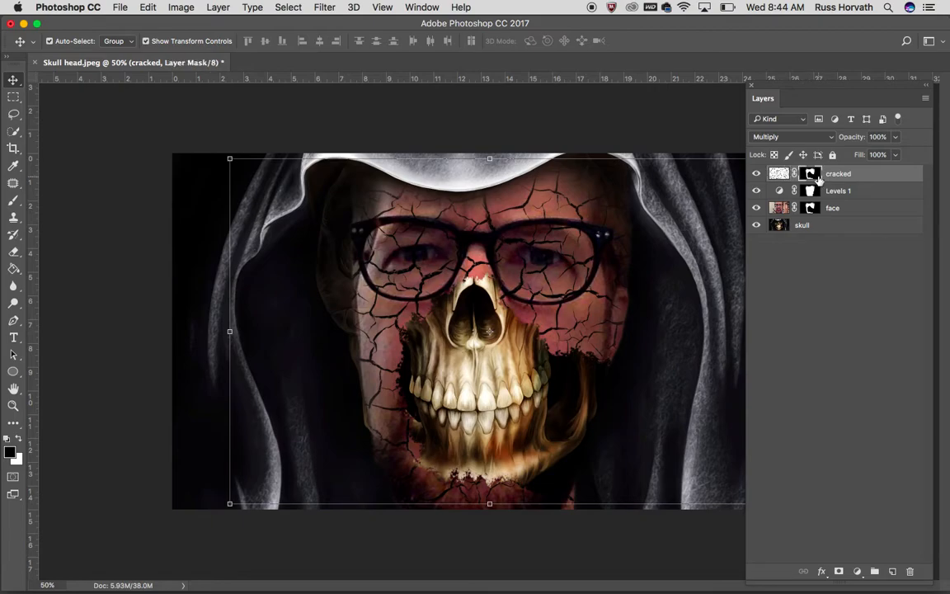
pyautogui.click(13, 201)
pyautogui.click(69, 46)
pyautogui.click(29, 166)
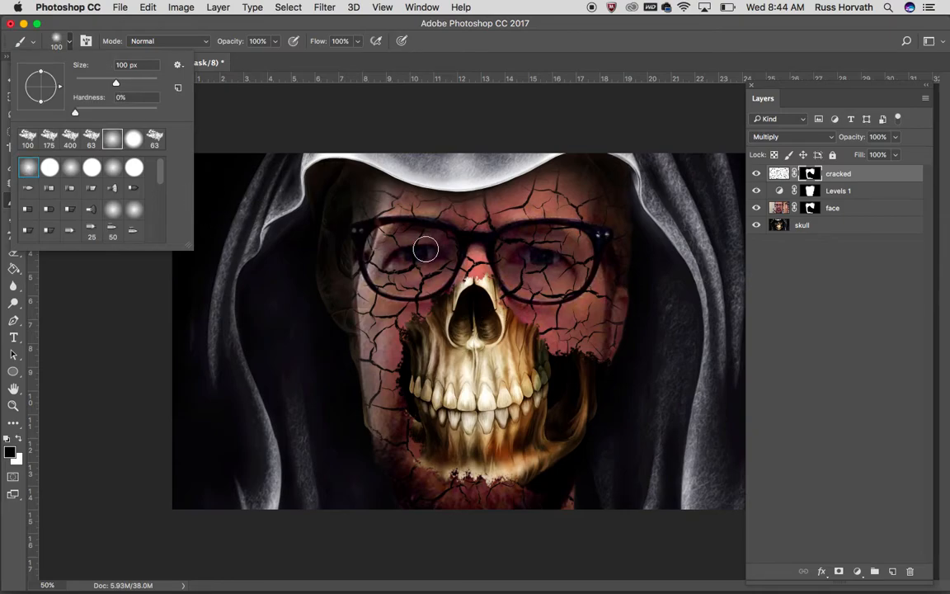
pyautogui.click(155, 331)
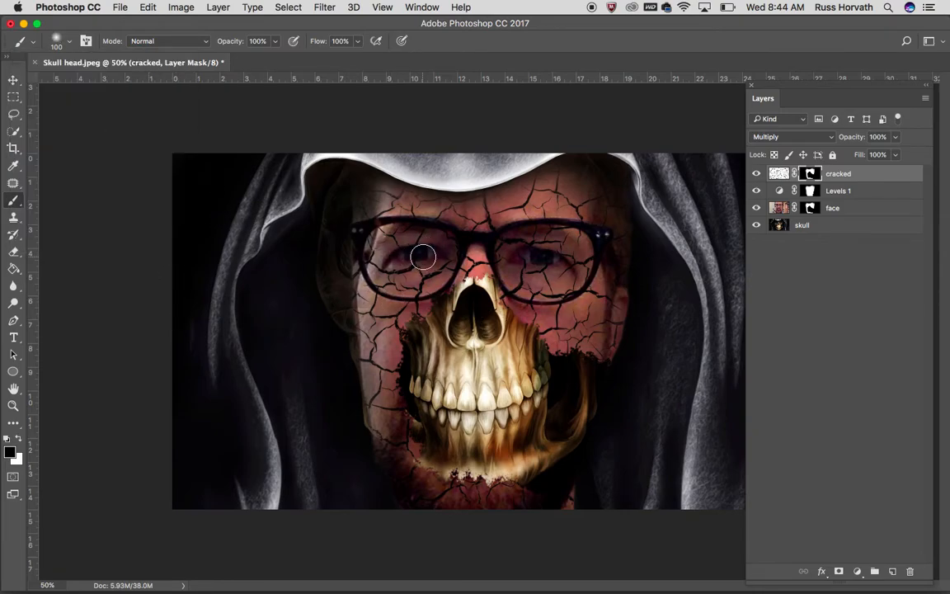
pyautogui.moveTo(417, 255); pyautogui.dragTo(367, 231)
pyautogui.moveTo(547, 247)
pyautogui.mouseDown()
pyautogui.moveTo(530, 255)
pyautogui.moveTo(556, 257)
pyautogui.moveTo(519, 255)
pyautogui.moveTo(549, 263)
pyautogui.moveTo(551, 255)
pyautogui.mouseUp()
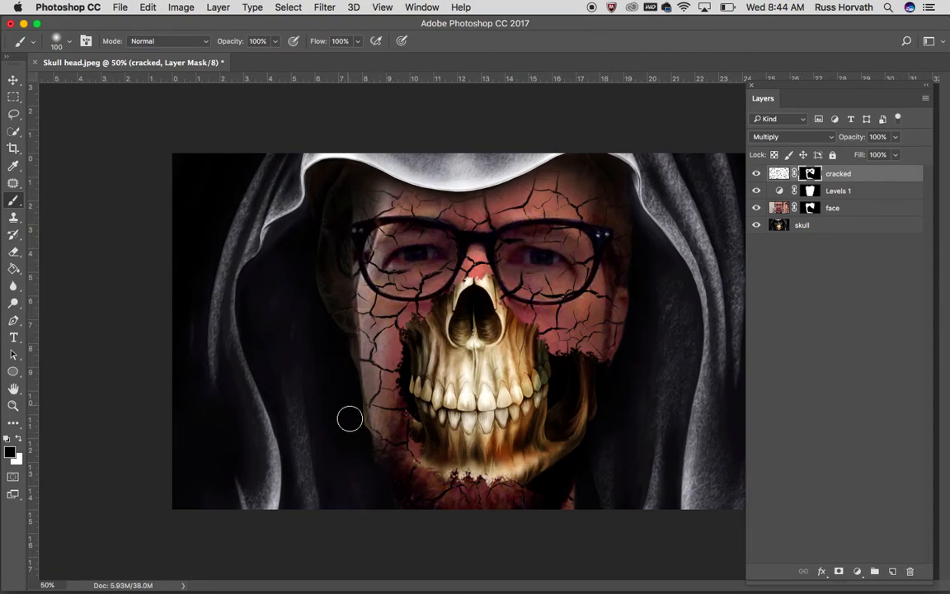
pyautogui.moveTo(418, 492)
pyautogui.mouseDown()
pyautogui.moveTo(449, 496)
pyautogui.moveTo(423, 501)
pyautogui.moveTo(540, 495)
pyautogui.mouseUp()
pyautogui.moveTo(627, 301)
pyautogui.mouseDown()
pyautogui.moveTo(617, 344)
pyautogui.moveTo(630, 289)
pyautogui.mouseUp()
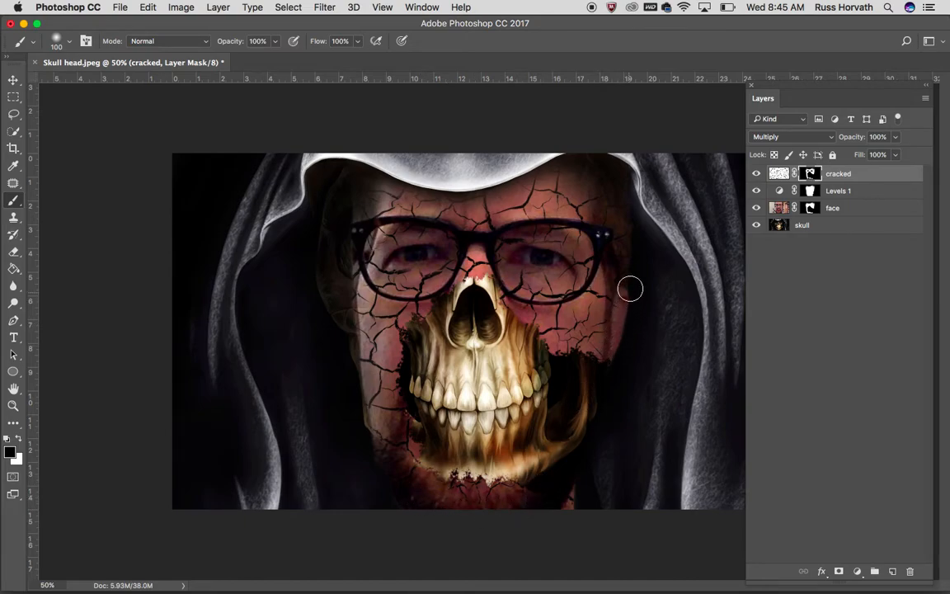
# Soften the cracks along the outer edges of the face by painting black on the cracked mask with a 175 px brush at 50% opacity.
pyautogui.click(276, 42)
pyautogui.click(244, 59)
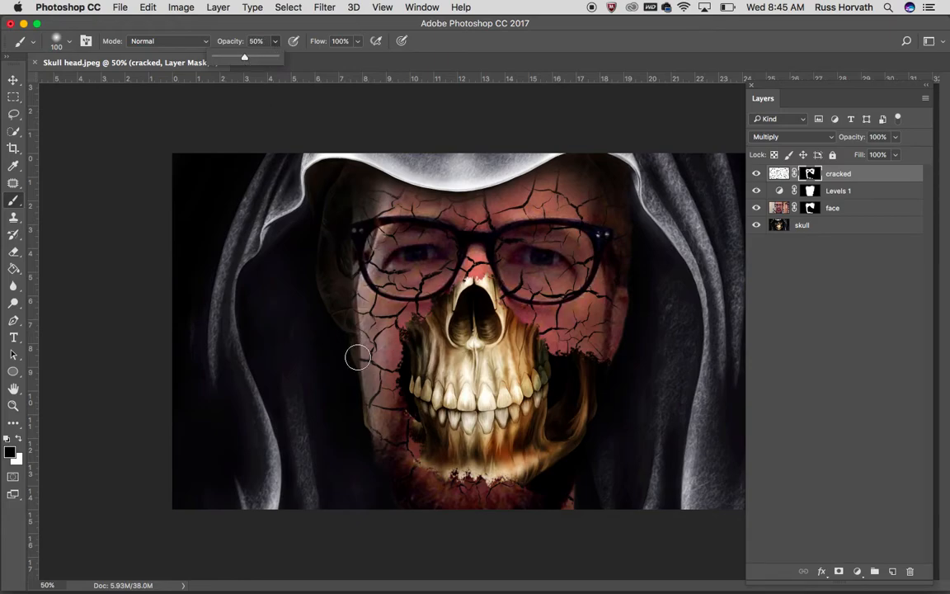
pyautogui.press(']')
pyautogui.press(']')
pyautogui.press(']')
pyautogui.moveTo(343, 363); pyautogui.dragTo(382, 462)
pyautogui.moveTo(333, 272)
pyautogui.mouseDown()
pyautogui.moveTo(334, 306)
pyautogui.moveTo(344, 188)
pyautogui.mouseUp()
pyautogui.moveTo(618, 196); pyautogui.dragTo(634, 310)
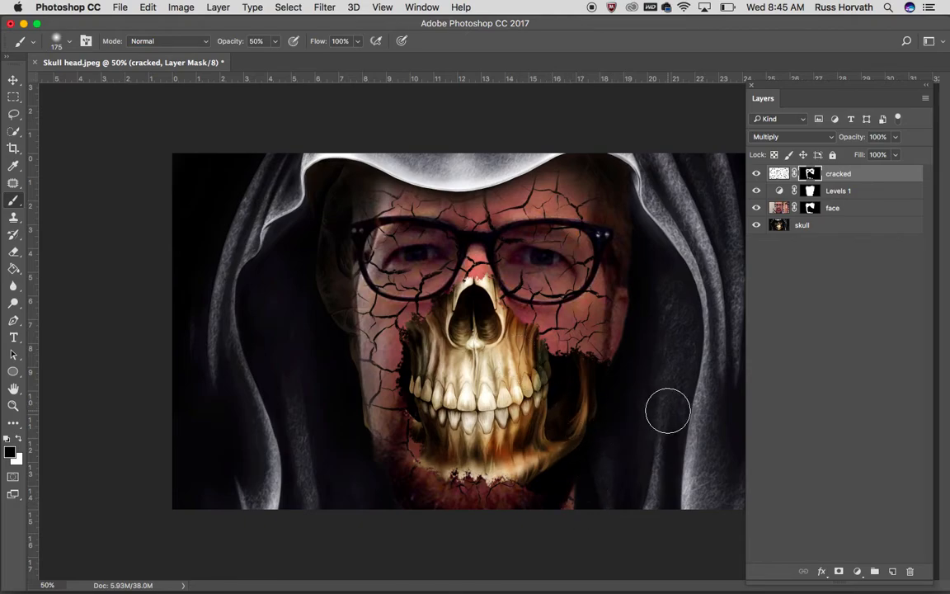
# Lower the cracked layer's opacity to about 64%.
pyautogui.click(786, 175)
pyautogui.click(897, 138)
pyautogui.moveTo(895, 157); pyautogui.dragTo(878, 156)
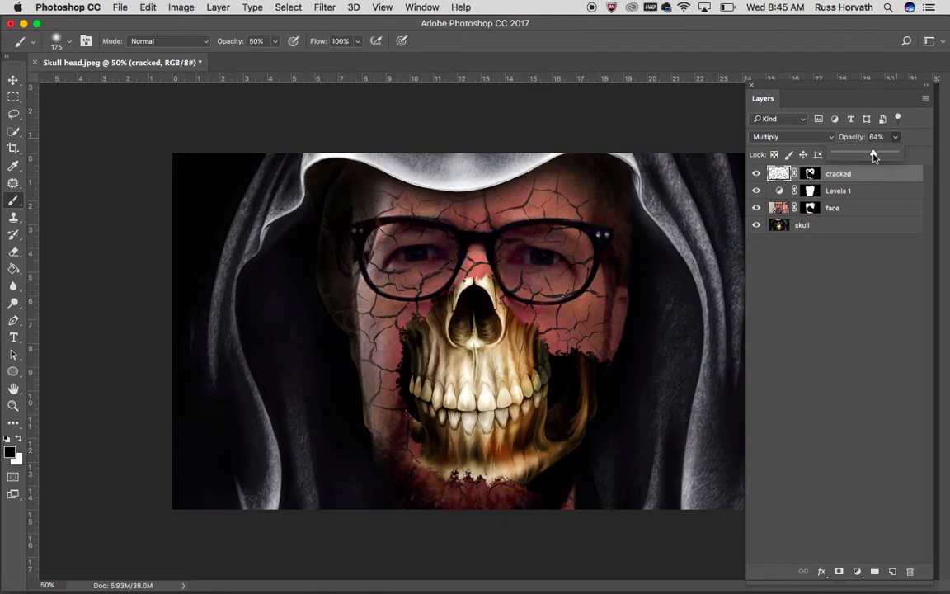
# Add a Hue/Saturation adjustment above the Levels 1 layer and replace its mask with a copy of the face layer's mask.
pyautogui.click(840, 193)
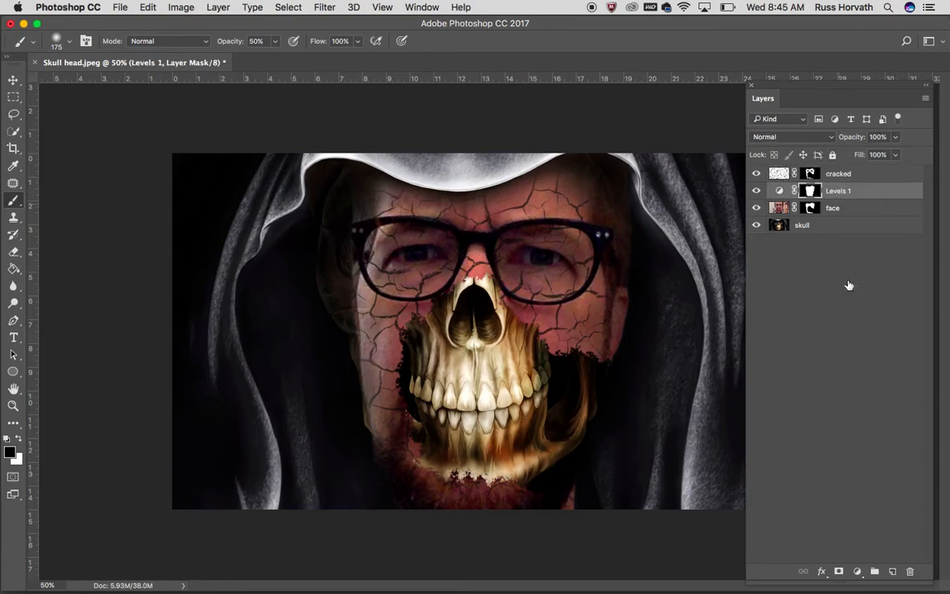
pyautogui.click(857, 571)
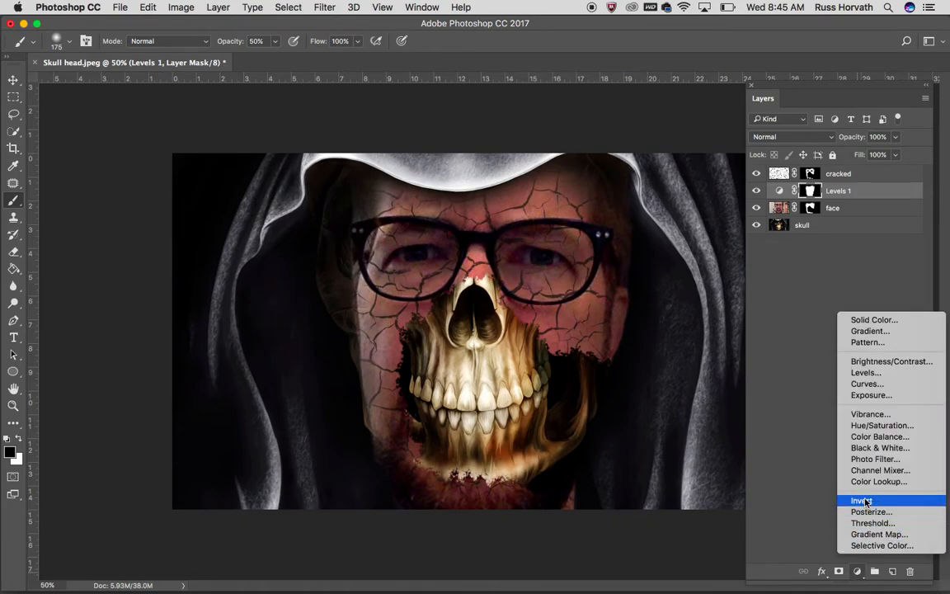
pyautogui.click(882, 426)
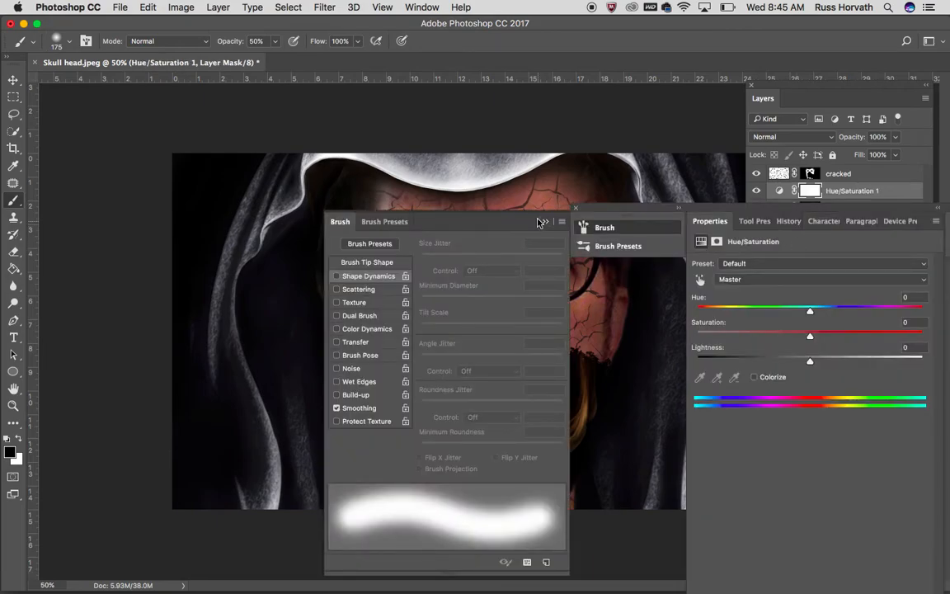
pyautogui.click(575, 210)
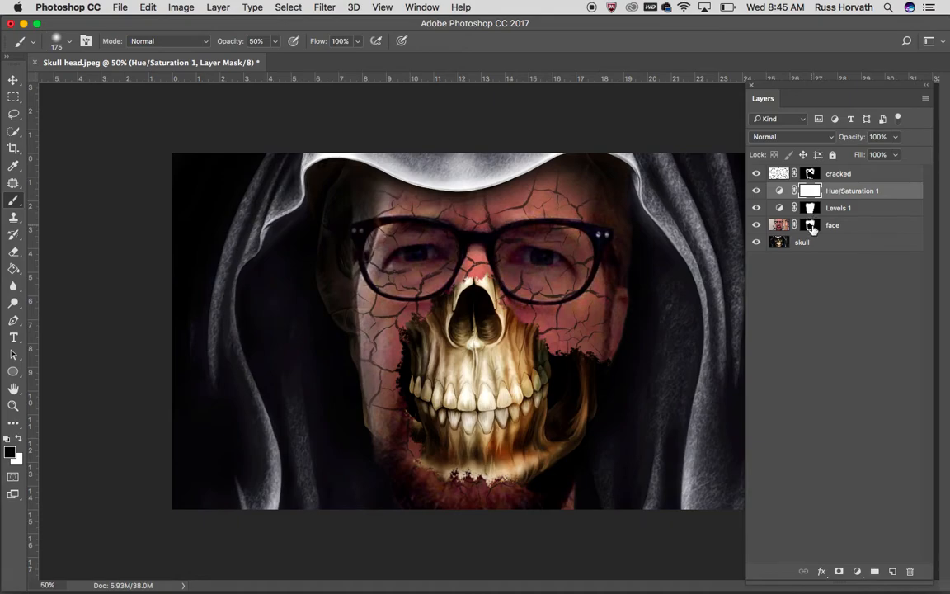
pyautogui.moveTo(813, 228); pyautogui.dragTo(814, 191)
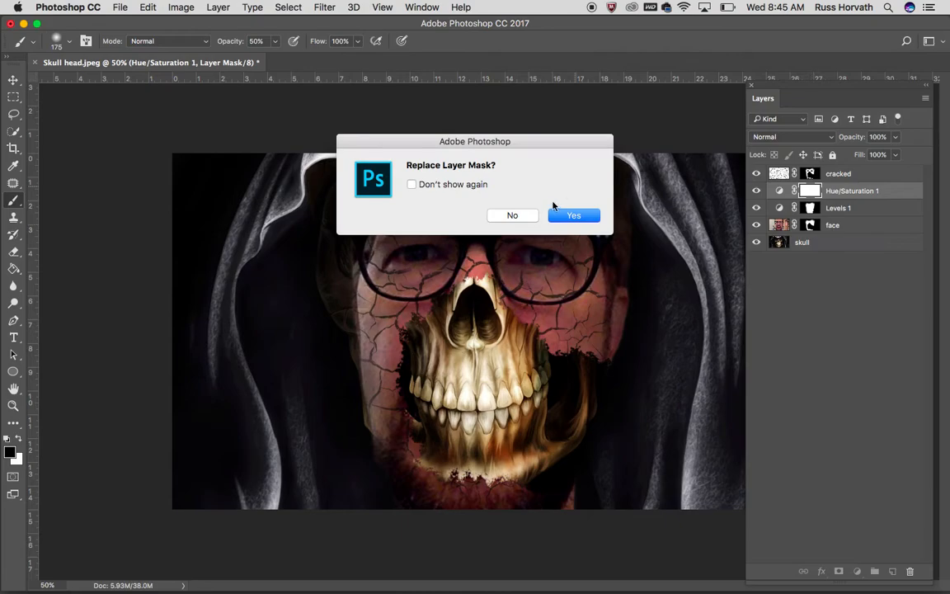
pyautogui.click(574, 216)
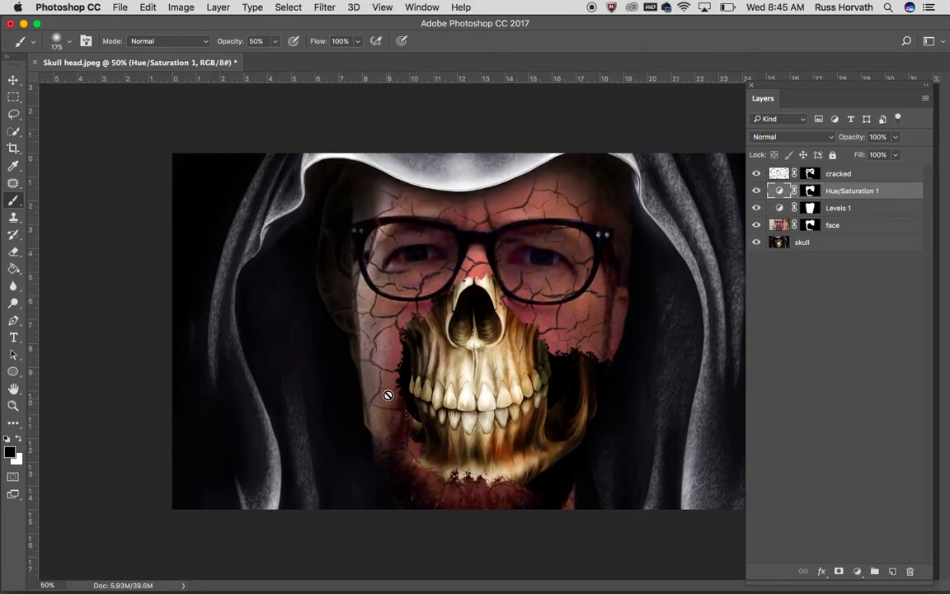
# Set the Hue/Saturation adjustment's saturation to -34 and its hue to +24.
pyautogui.doubleClick(782, 193)
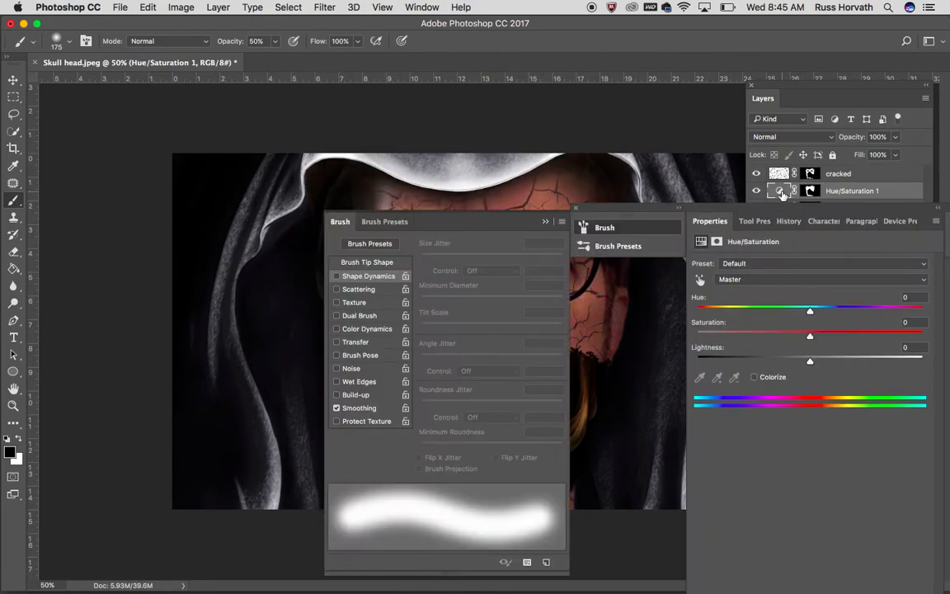
pyautogui.click(576, 209)
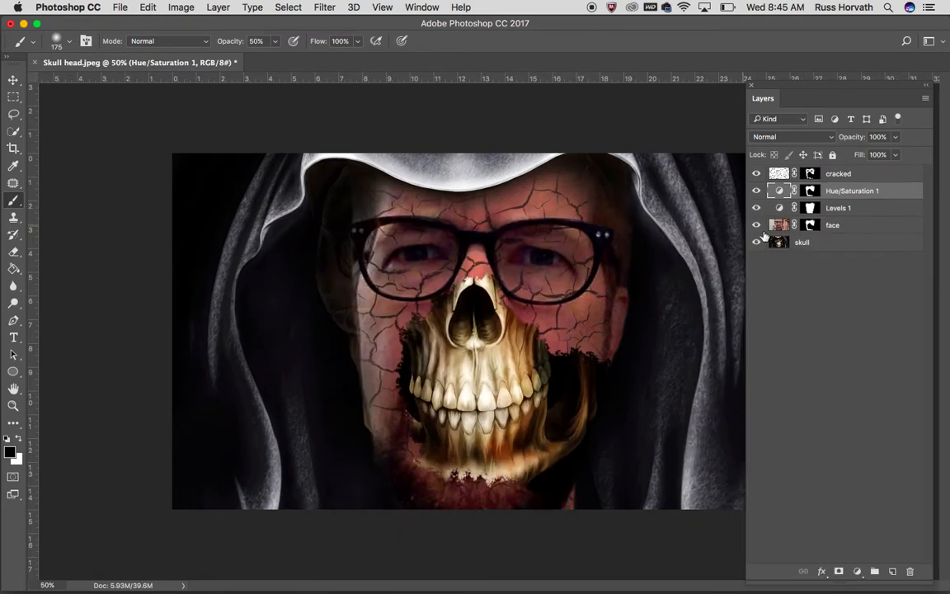
pyautogui.doubleClick(780, 193)
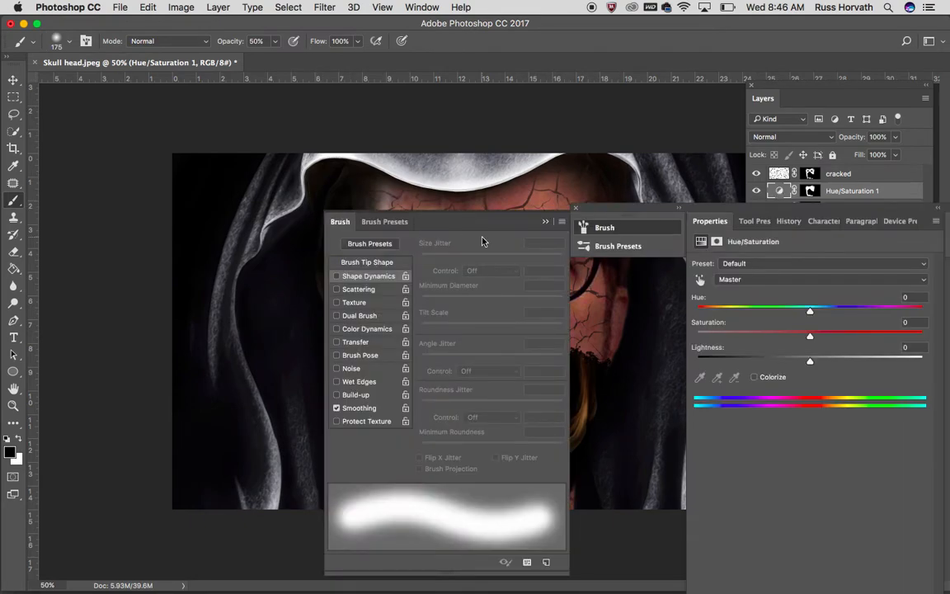
pyautogui.click(545, 221)
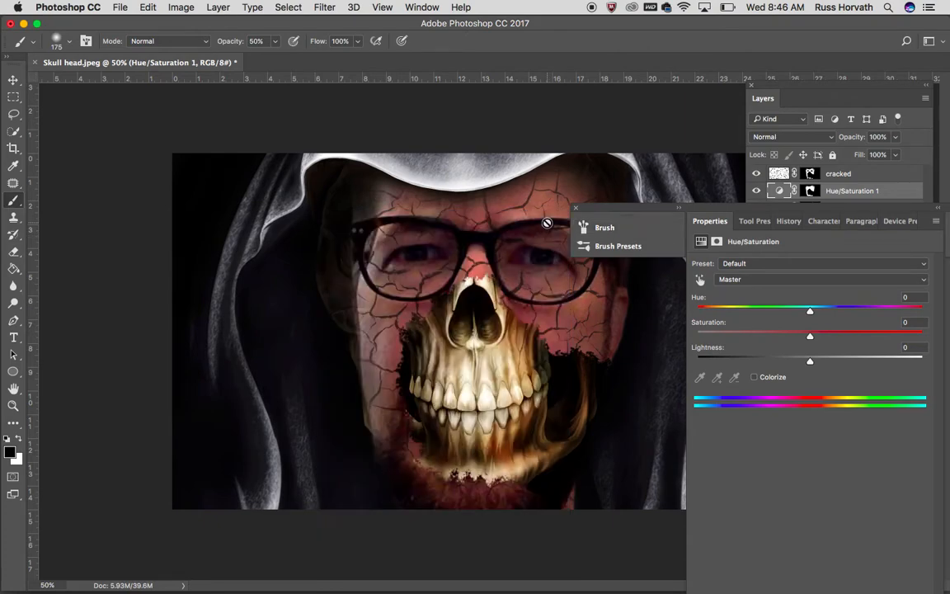
pyautogui.click(678, 208)
pyautogui.click(811, 211)
pyautogui.moveTo(812, 338); pyautogui.dragTo(774, 342)
pyautogui.moveTo(810, 311); pyautogui.dragTo(838, 316)
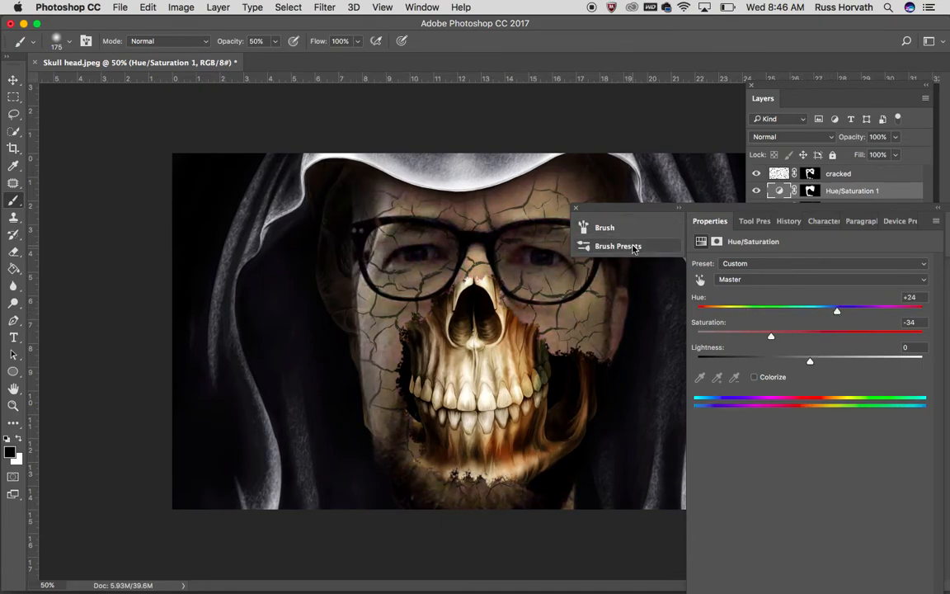
pyautogui.click(576, 209)
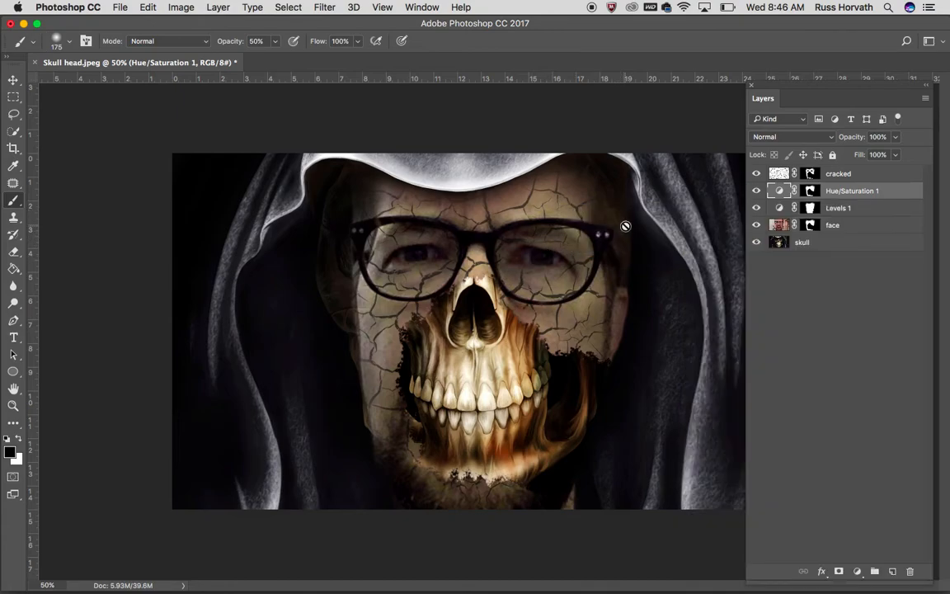
# Paint black on the Hue/Saturation adjustment's mask over both eyes to restore their original color.
pyautogui.click(811, 190)
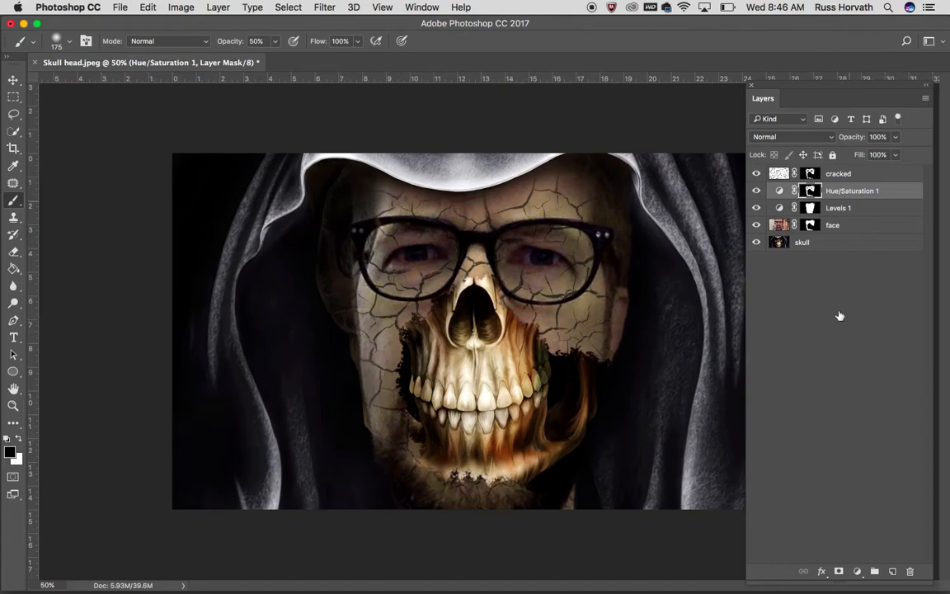
# Add a Color Balance adjustment above the Hue/Saturation layer and fill its mask with black at 100% opacity.
pyautogui.click(858, 571)
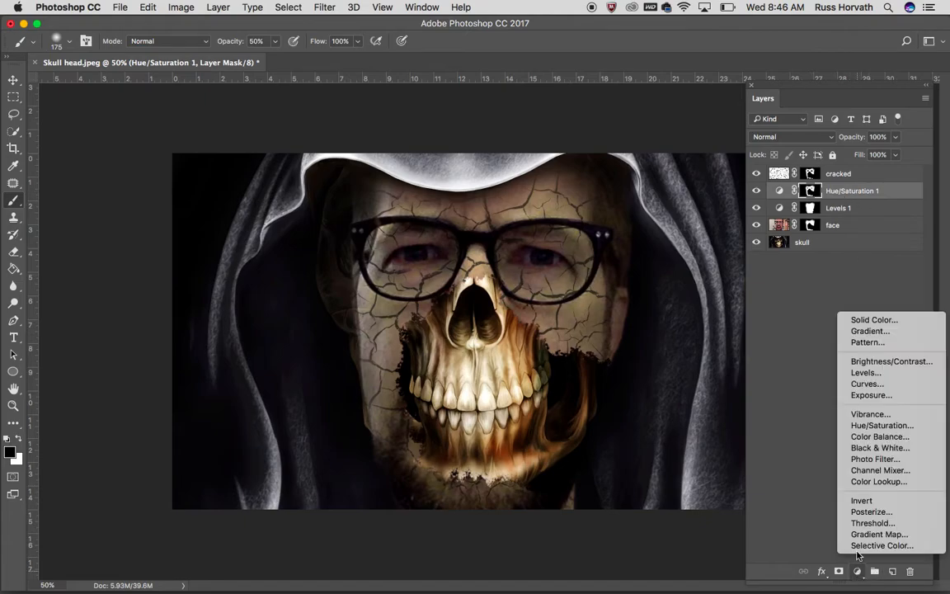
pyautogui.click(873, 438)
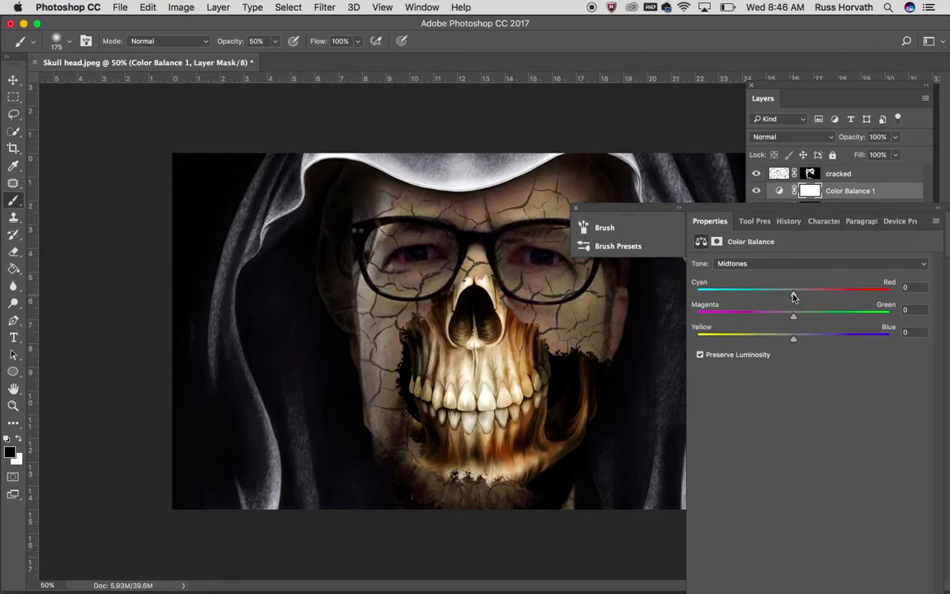
pyautogui.click(811, 190)
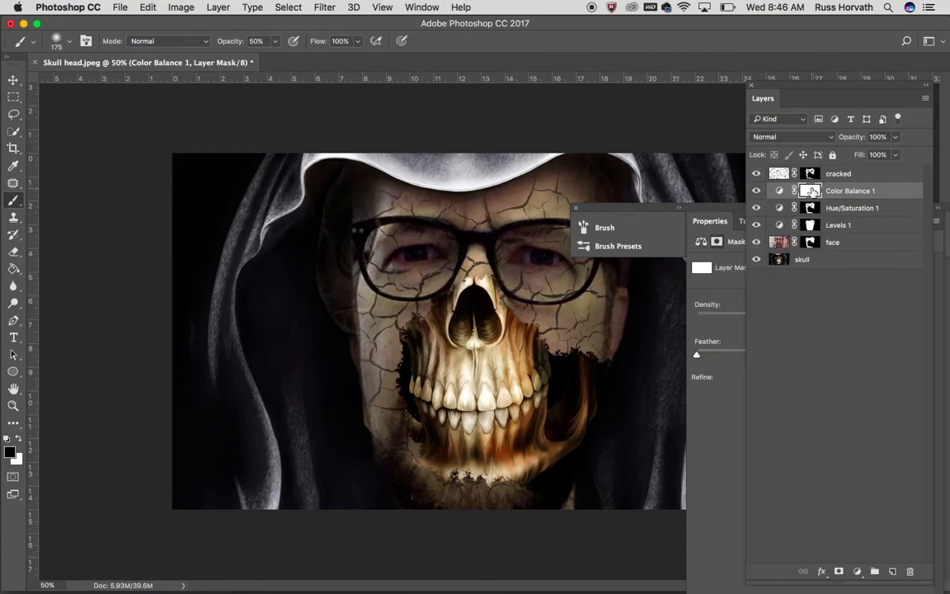
pyautogui.click(147, 7)
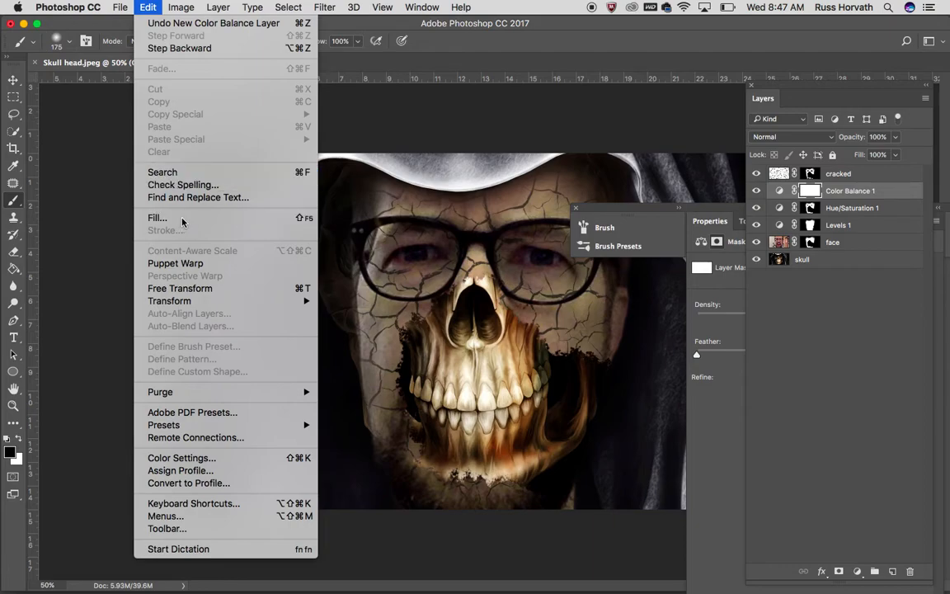
pyautogui.click(156, 218)
pyautogui.click(606, 208)
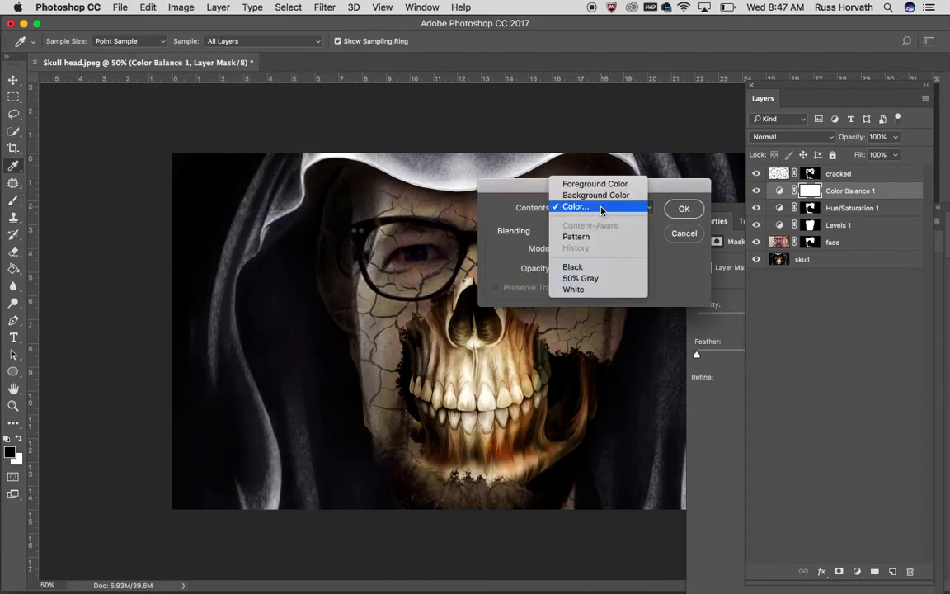
pyautogui.click(570, 267)
pyautogui.click(675, 211)
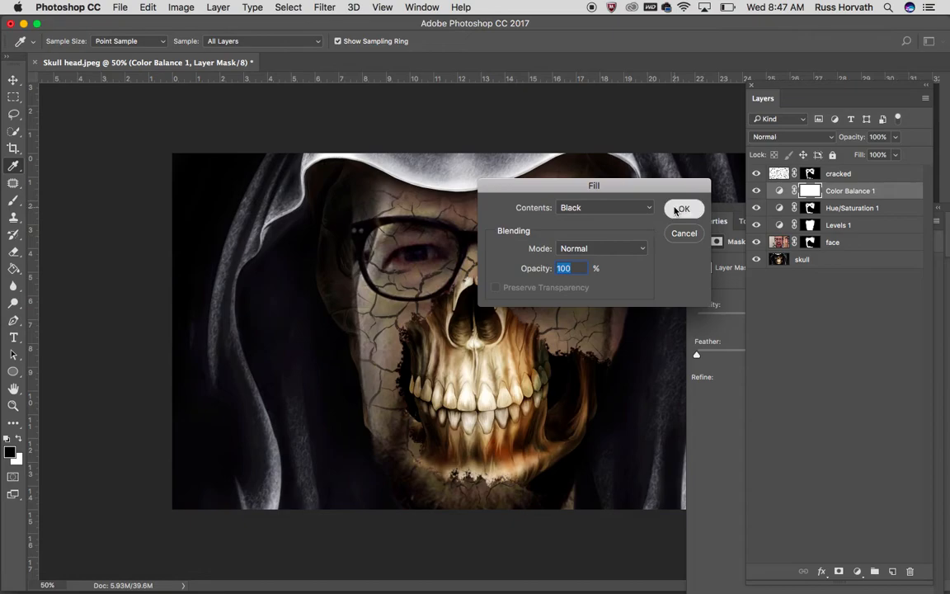
# Set the Color Balance adjustment's midtones to +100 toward red and -100 toward magenta.
pyautogui.press('b')
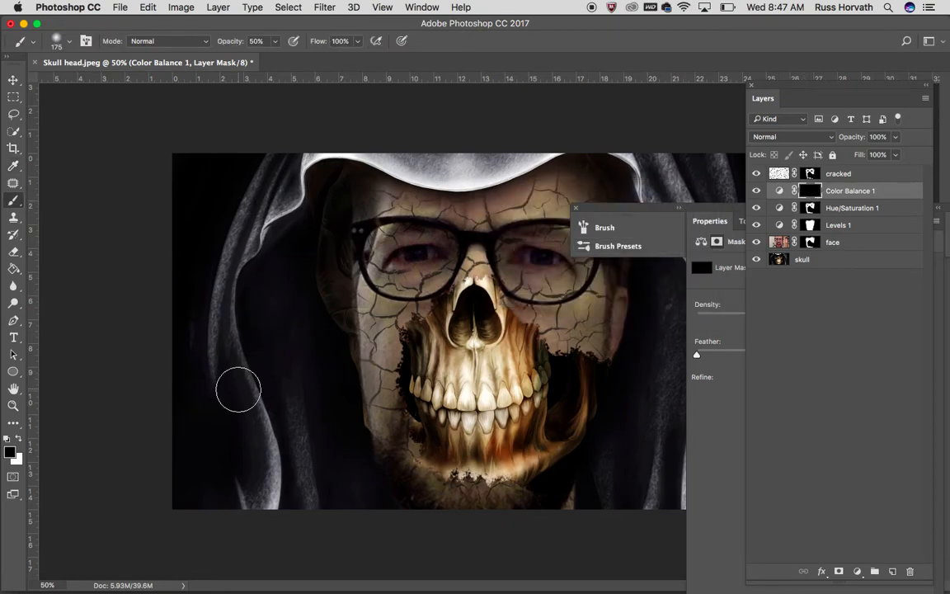
pyautogui.click(18, 440)
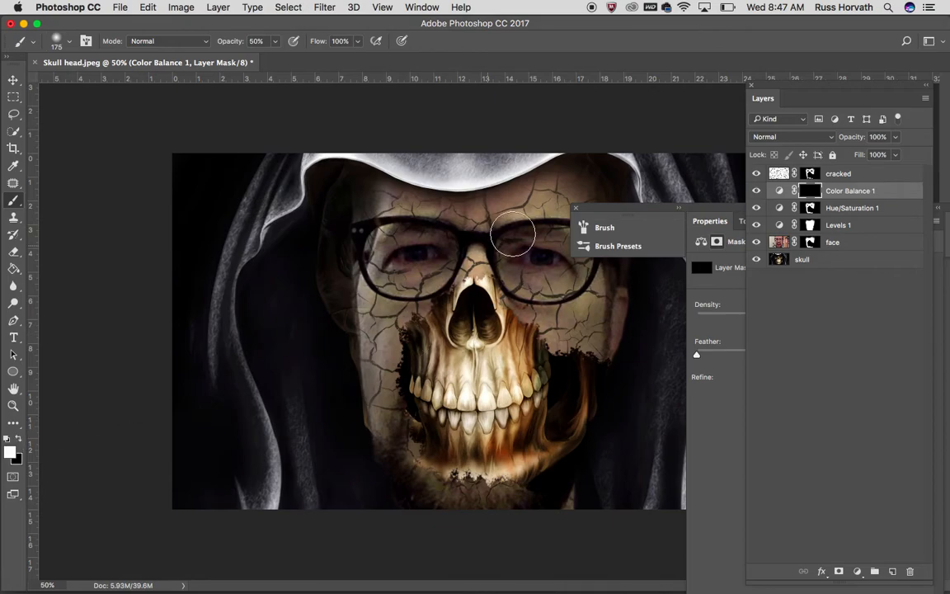
pyautogui.click(779, 191)
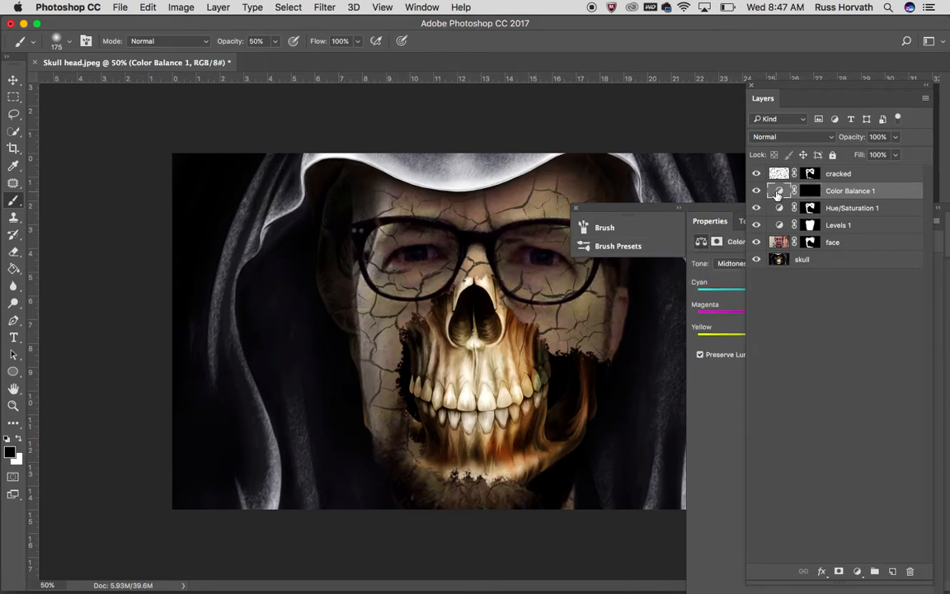
pyautogui.click(717, 212)
pyautogui.moveTo(795, 294); pyautogui.dragTo(898, 298)
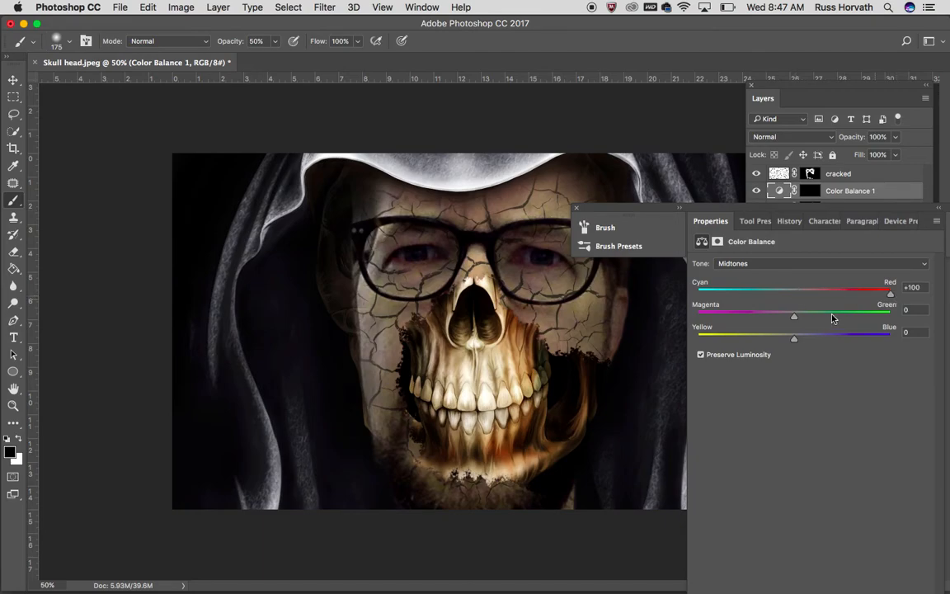
pyautogui.moveTo(796, 318); pyautogui.dragTo(698, 319)
# Paint white on the Color Balance mask over both irises with a 70 px brush at 50% opacity to turn them red.
pyautogui.click(818, 193)
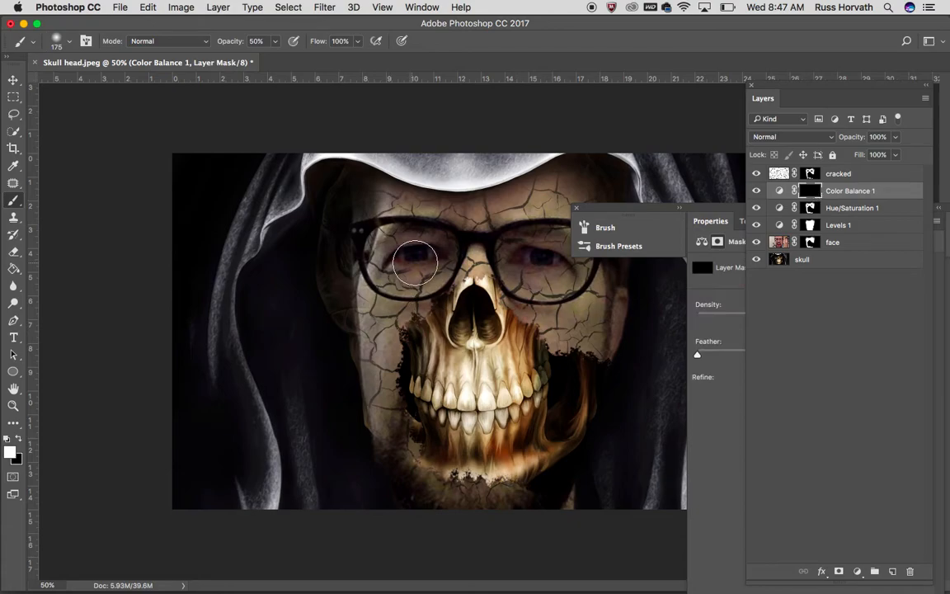
pyautogui.press('[')
pyautogui.press('[')
pyautogui.press('[')
pyautogui.press('[')
pyautogui.press('[')
pyautogui.press('[')
pyautogui.press('super+plus')
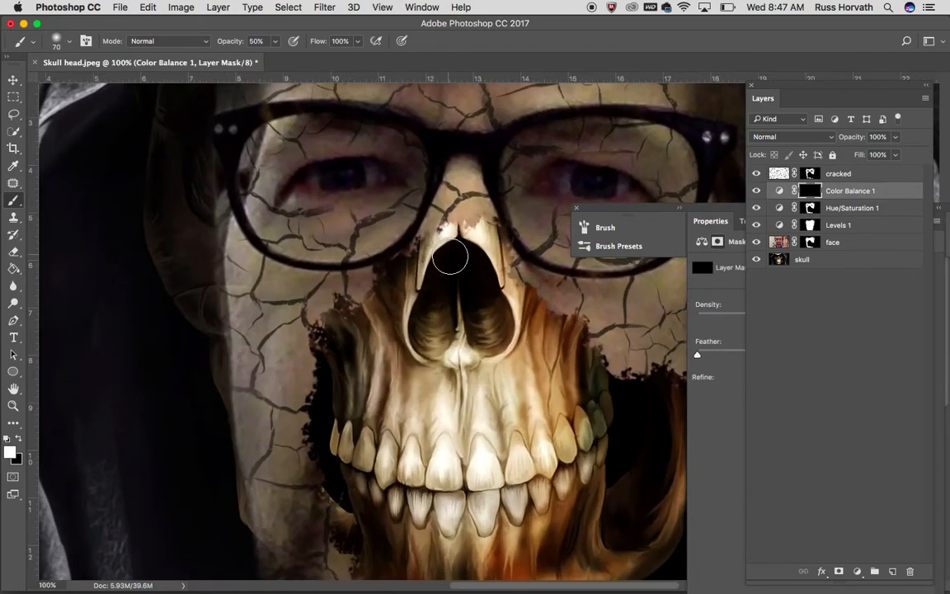
pyautogui.moveTo(454, 235); pyautogui.dragTo(340, 339)
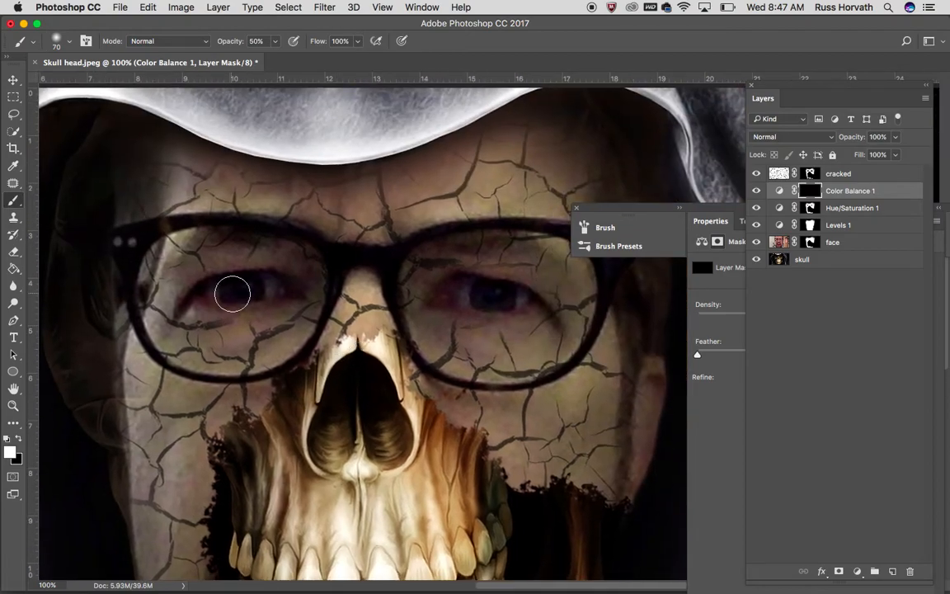
pyautogui.moveTo(237, 290); pyautogui.dragTo(241, 290)
pyautogui.click(241, 290)
pyautogui.click(493, 296)
pyautogui.click(493, 296)
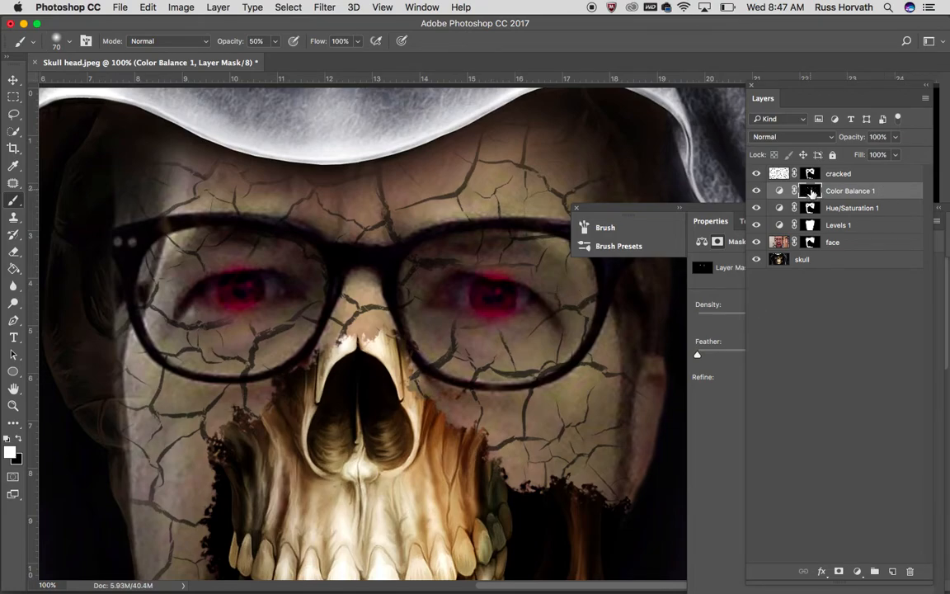
pyautogui.click(491, 298)
# Shift the Color Balance adjustment's midtones toward yellow to -17.
pyautogui.click(780, 191)
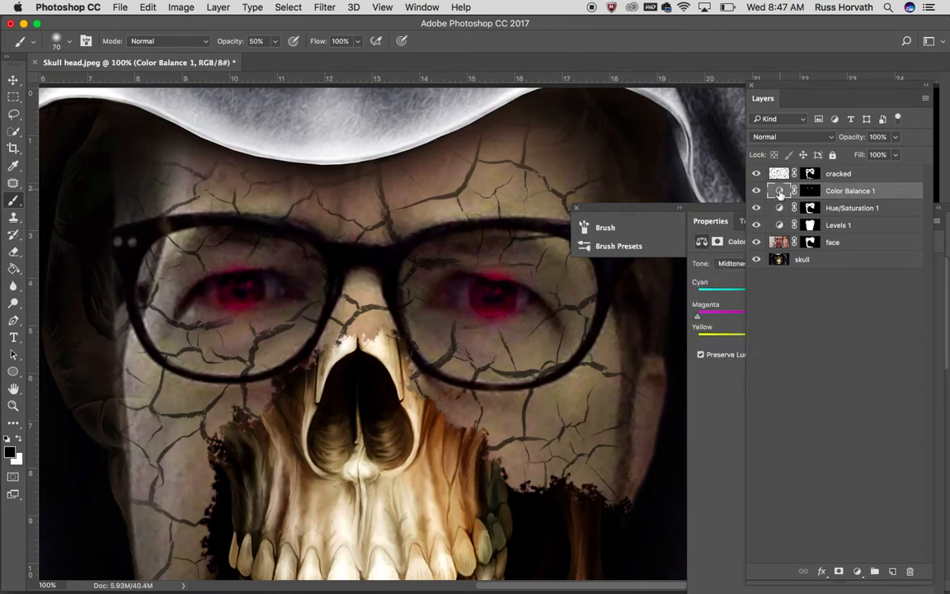
pyautogui.moveTo(892, 295)
pyautogui.mouseDown()
pyautogui.moveTo(754, 299)
pyautogui.moveTo(906, 298)
pyautogui.mouseUp()
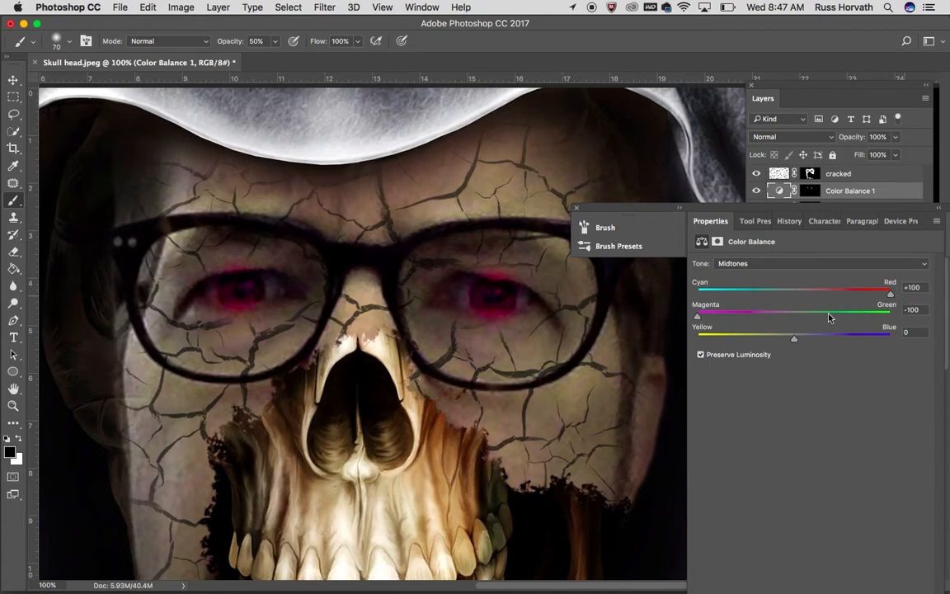
pyautogui.moveTo(794, 339); pyautogui.dragTo(703, 338)
# Increase the brush hardness and make the Color Balance mask active for painting.
pyautogui.click(70, 43)
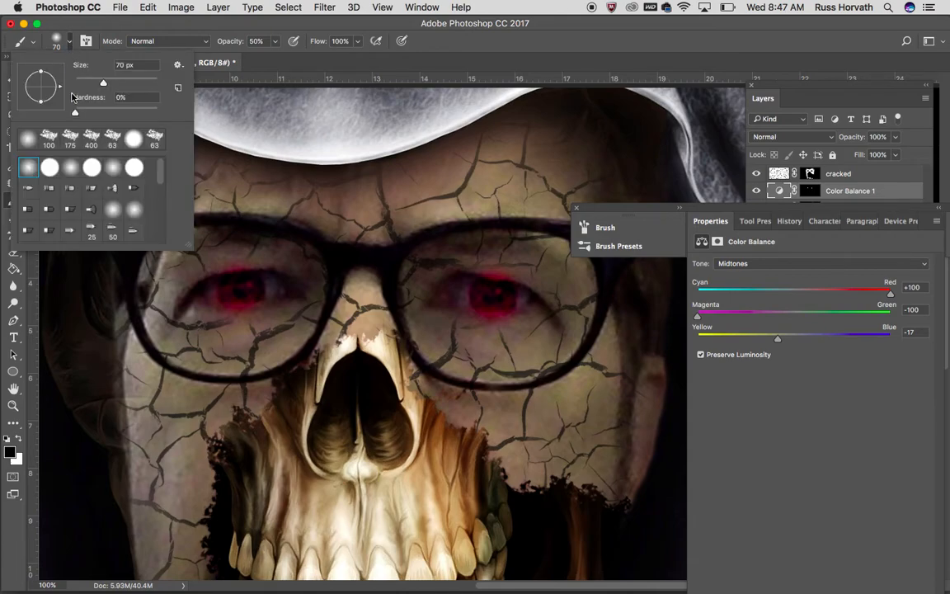
pyautogui.moveTo(75, 114); pyautogui.dragTo(143, 115)
pyautogui.doubleClick(814, 192)
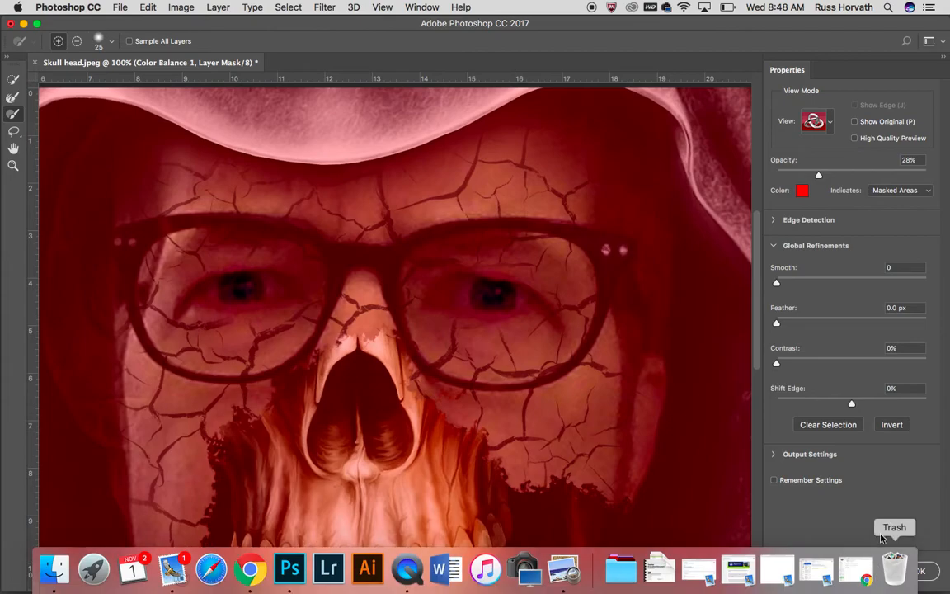
pyautogui.click(878, 572)
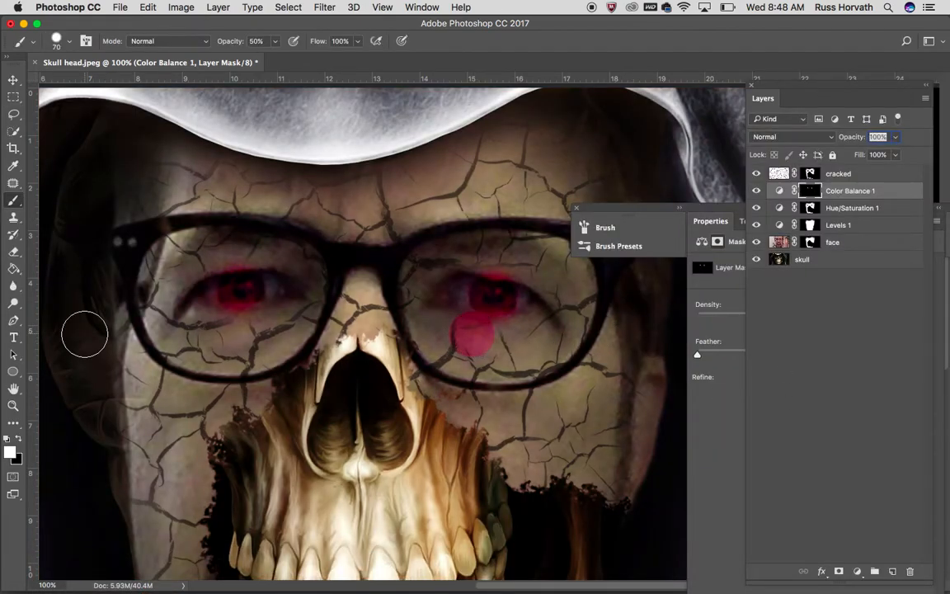
# Paint black on the Color Balance mask at 100% opacity to remove the red spot on the cheek below the eye.
pyautogui.click(18, 442)
pyautogui.moveTo(453, 333); pyautogui.dragTo(487, 348)
pyautogui.click(274, 40)
pyautogui.moveTo(252, 58); pyautogui.dragTo(323, 63)
pyautogui.moveTo(456, 335)
pyautogui.mouseDown()
pyautogui.moveTo(520, 333)
pyautogui.moveTo(486, 333)
pyautogui.moveTo(497, 336)
pyautogui.mouseUp()
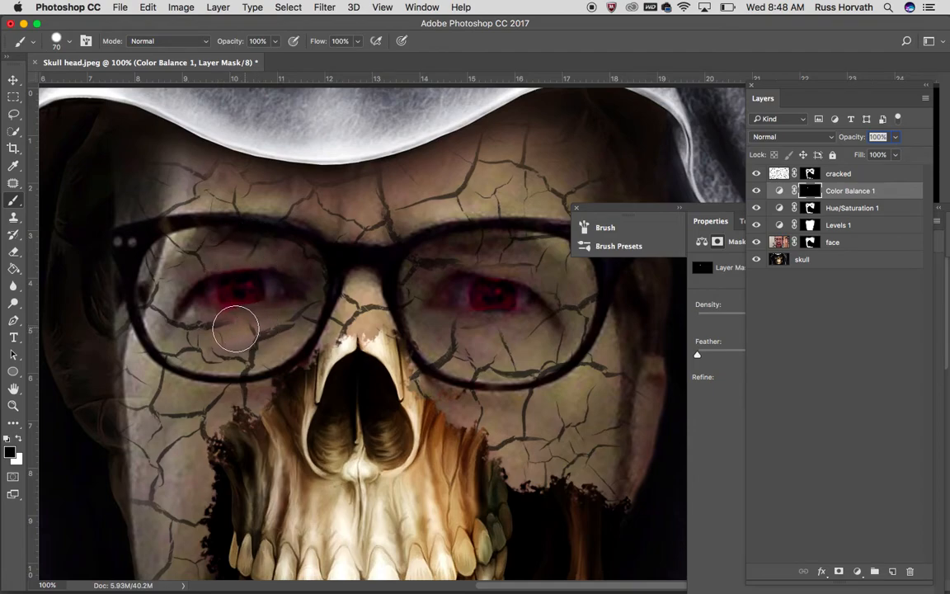
# Trim the excess red around both eyes by painting black on the mask, reducing the brush to 10 px.
pyautogui.press(']')
pyautogui.press('[')
pyautogui.press('[')
pyautogui.press('[')
pyautogui.press('[')
pyautogui.press('[')
pyautogui.press('[')
pyautogui.press('[')
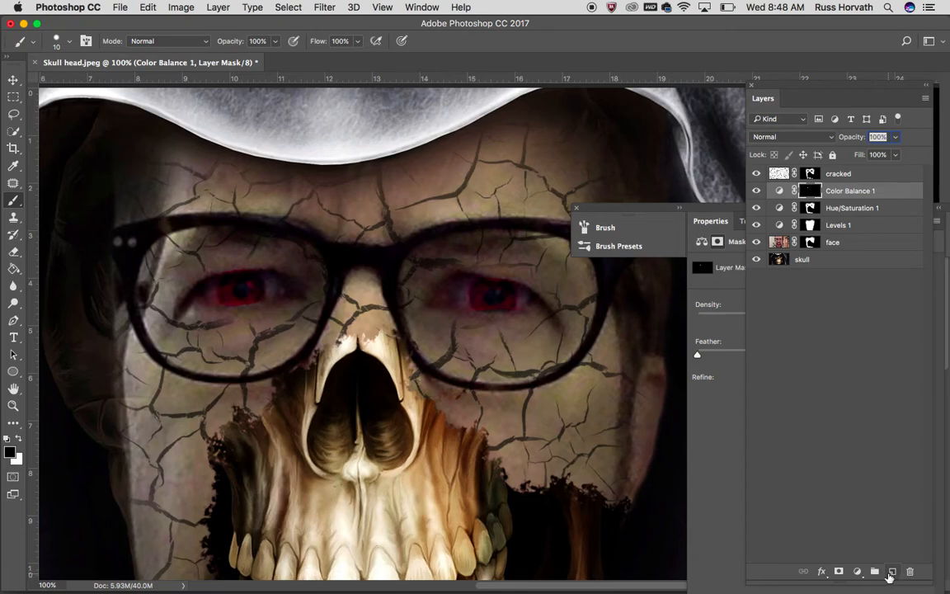
# Add a new layer above Color Balance 1 and set the foreground color to red f00404.
pyautogui.click(893, 575)
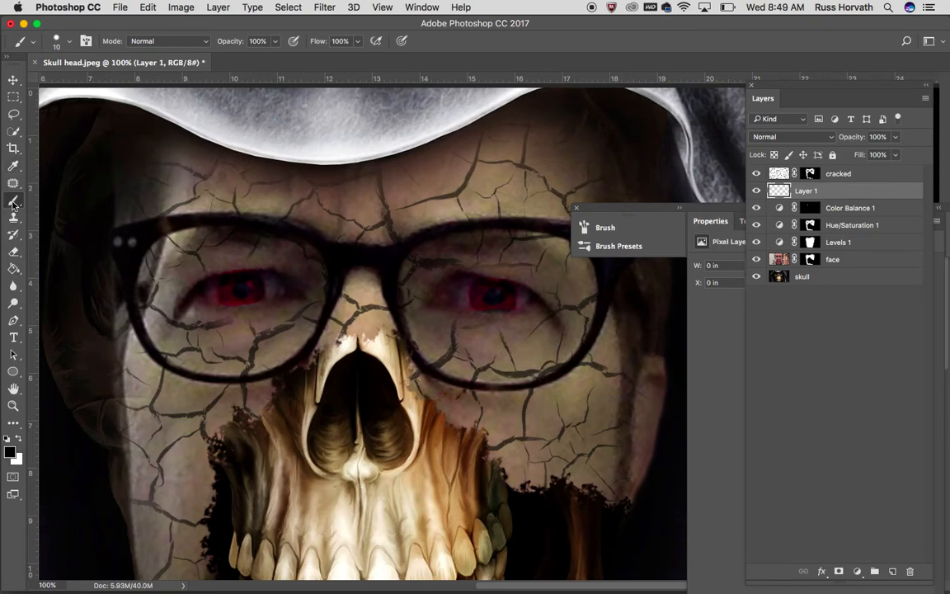
pyautogui.click(11, 450)
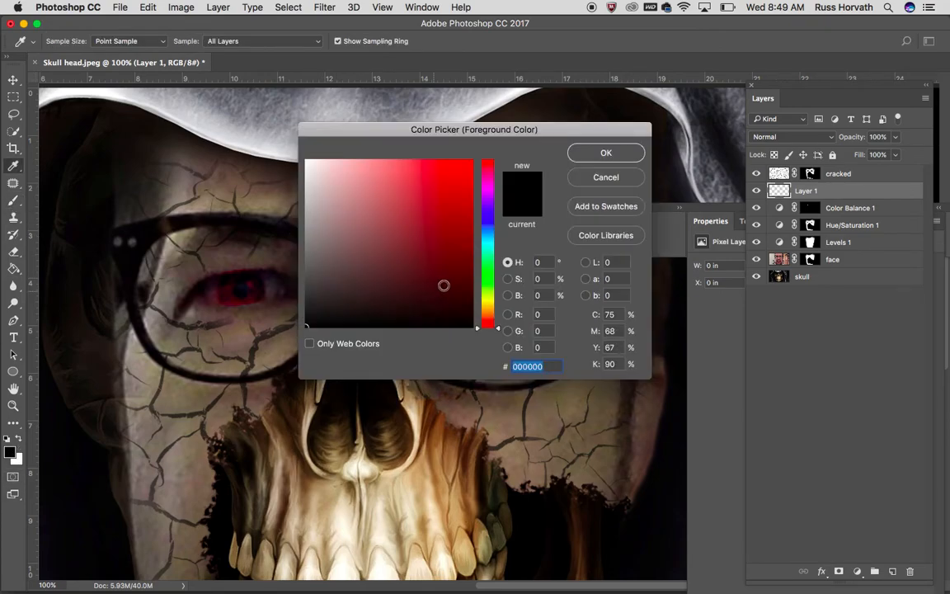
pyautogui.click(472, 170)
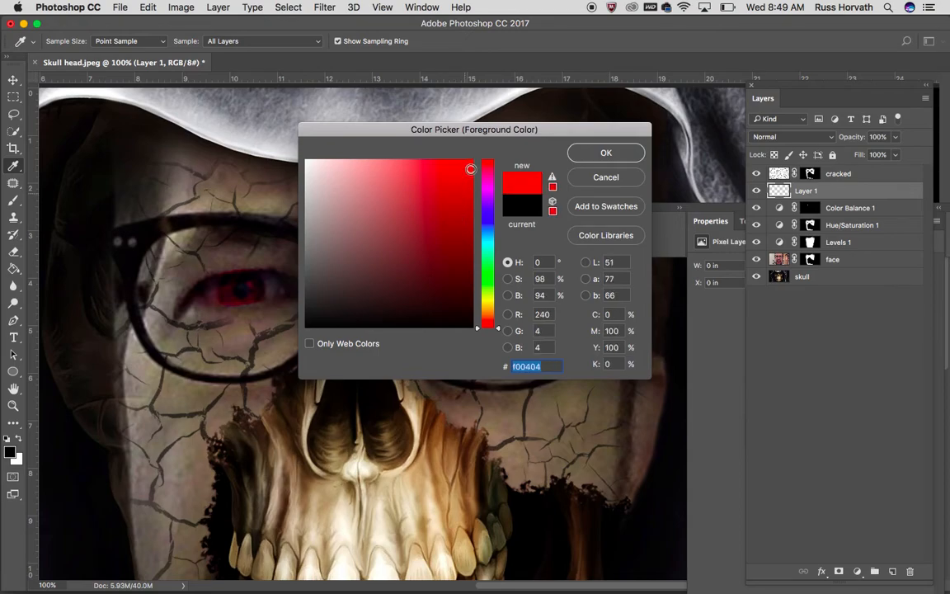
pyautogui.click(573, 152)
# Paint red blood streaks along the lower lids of both eyes and down from the inner corners.
pyautogui.moveTo(436, 310); pyautogui.dragTo(539, 315)
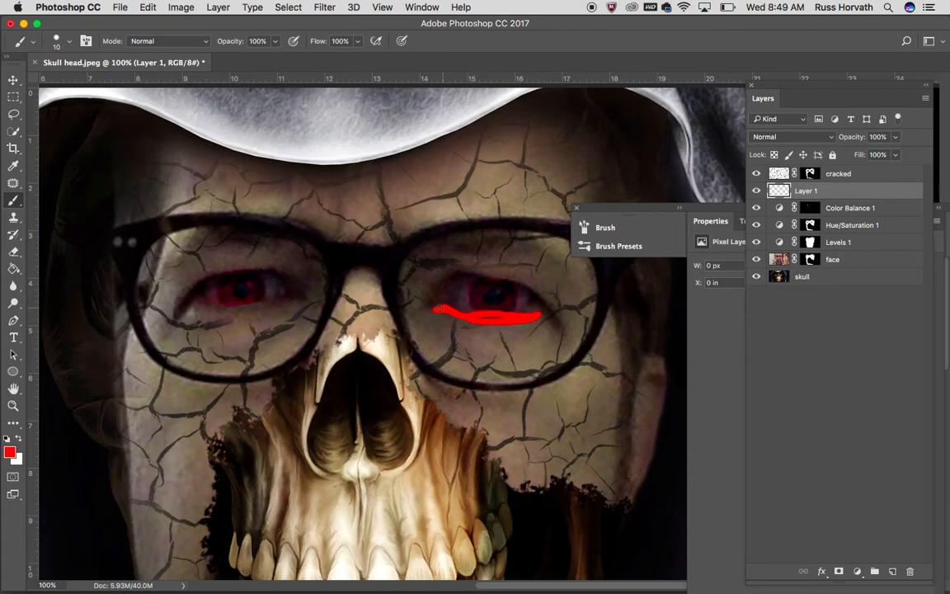
pyautogui.moveTo(442, 325); pyautogui.dragTo(467, 358)
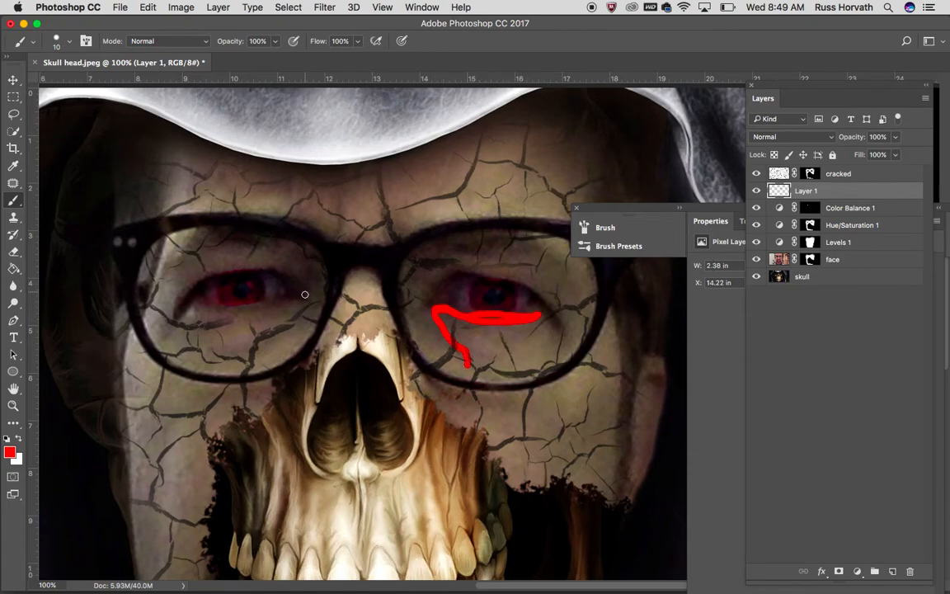
pyautogui.moveTo(303, 306)
pyautogui.mouseDown()
pyautogui.moveTo(262, 310)
pyautogui.moveTo(300, 309)
pyautogui.moveTo(290, 326)
pyautogui.moveTo(296, 311)
pyautogui.moveTo(305, 299)
pyautogui.mouseUp()
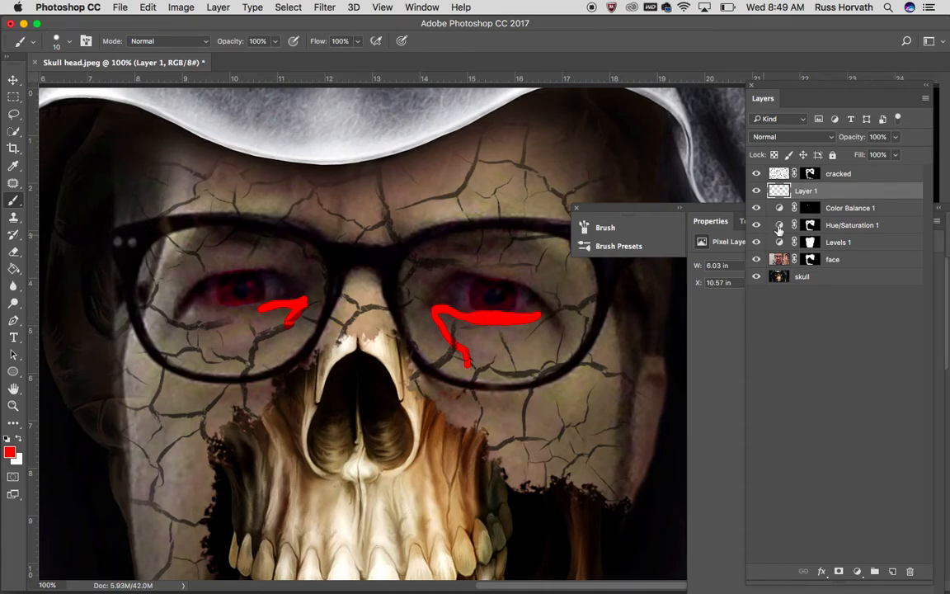
# Set the blood streak layer's blend mode to Overlay and its opacity to 50%.
pyautogui.click(752, 133)
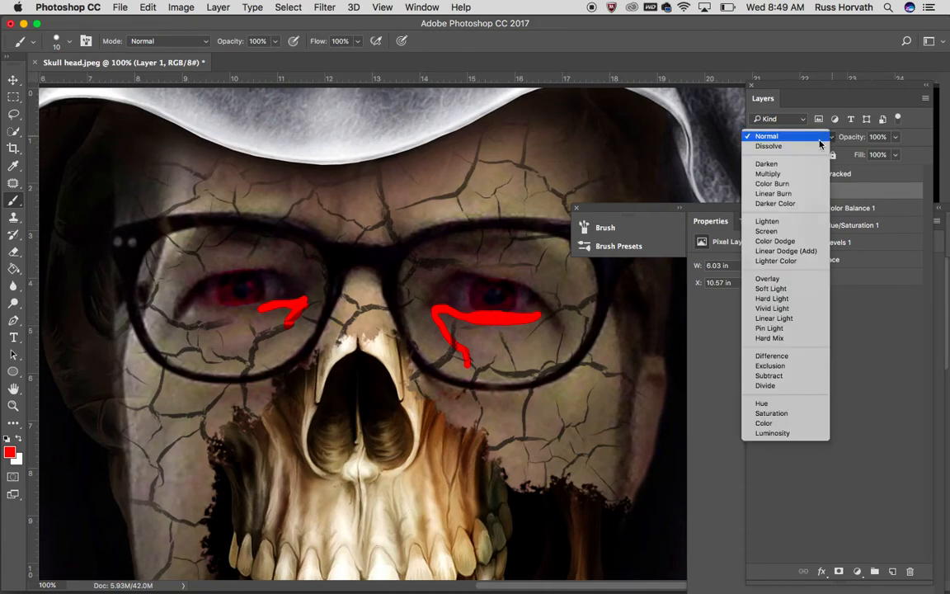
pyautogui.click(784, 221)
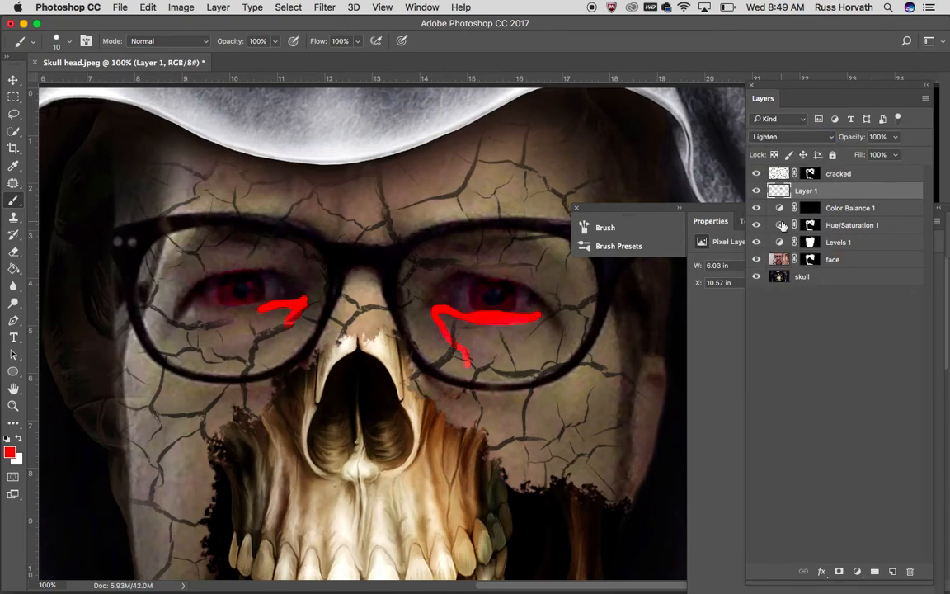
pyautogui.click(780, 137)
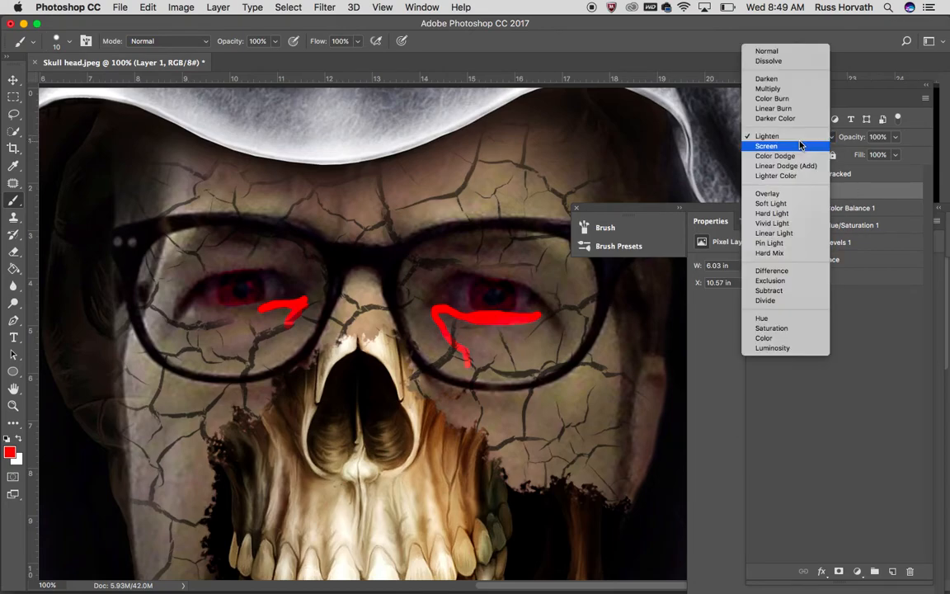
pyautogui.click(771, 193)
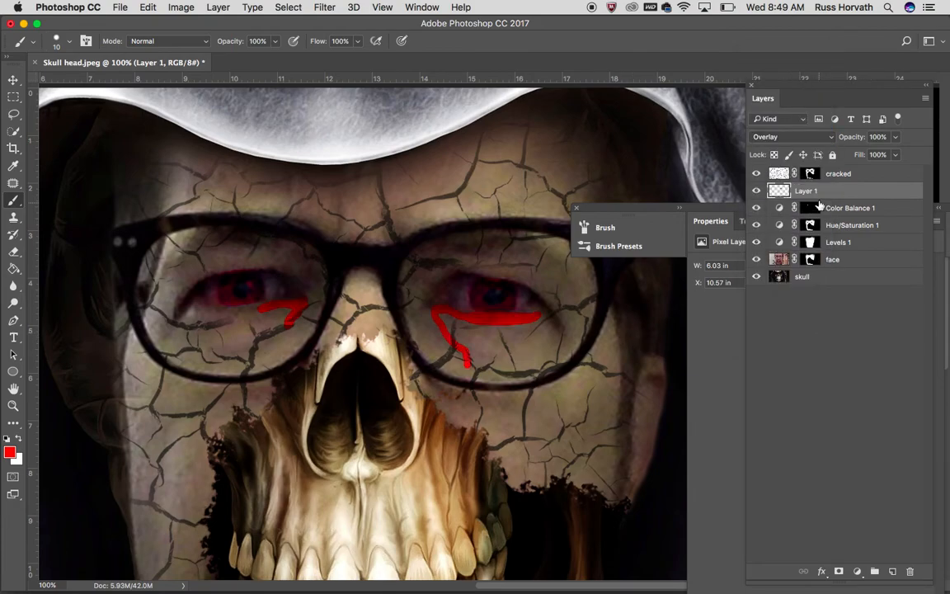
pyautogui.click(896, 137)
pyautogui.moveTo(895, 155); pyautogui.dragTo(866, 157)
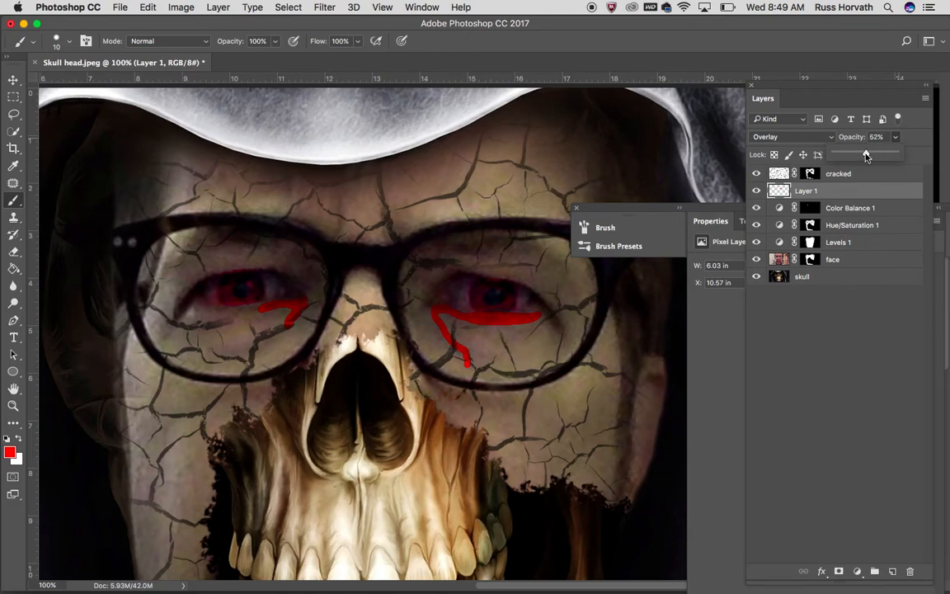
# Add a layer mask to the blood streak layer and paint black along the streaks' edges to thin and taper them.
pyautogui.click(840, 573)
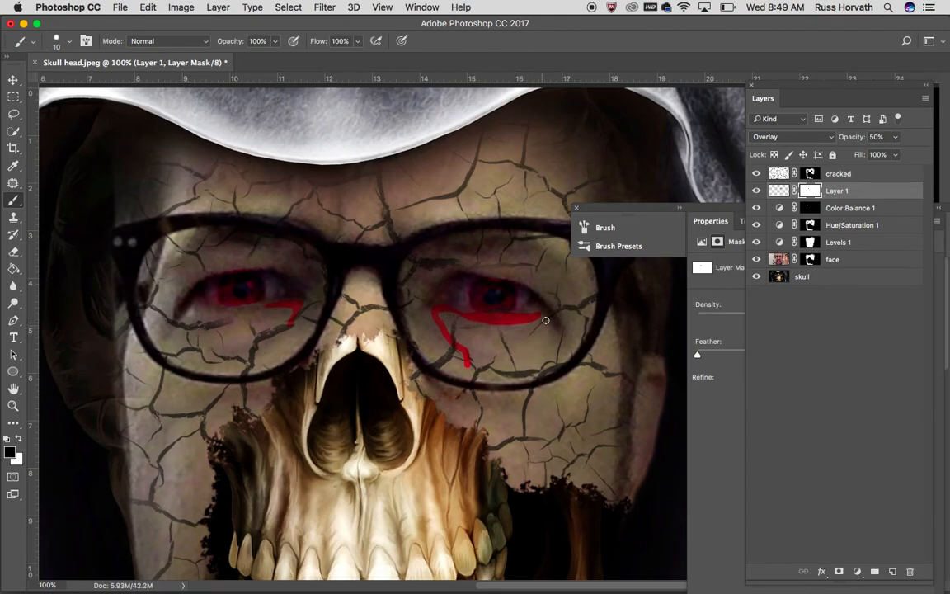
pyautogui.moveTo(525, 325)
pyautogui.mouseDown()
pyautogui.moveTo(432, 338)
pyautogui.moveTo(428, 316)
pyautogui.moveTo(470, 368)
pyautogui.mouseUp()
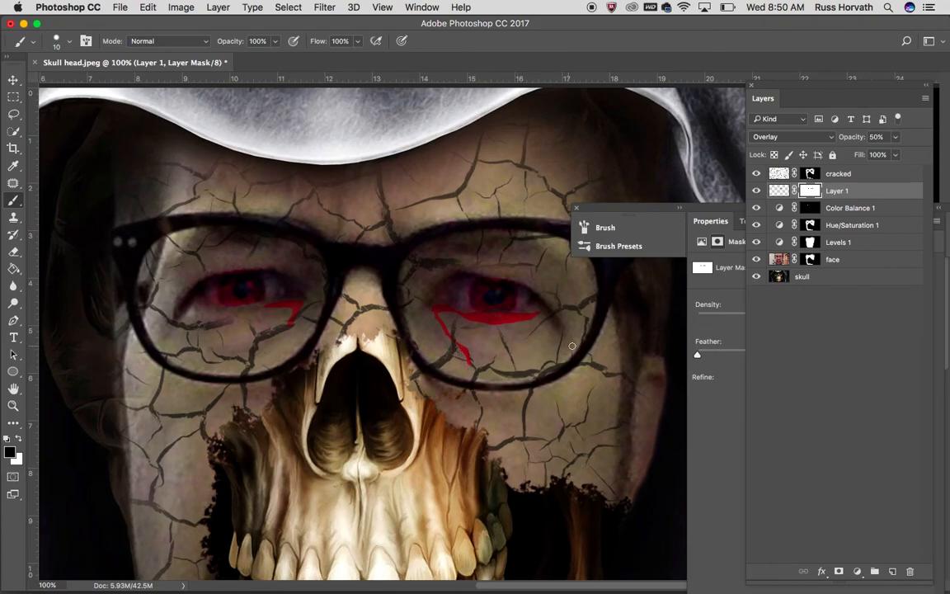
pyautogui.press('super+minus')
pyautogui.press('super+minus')
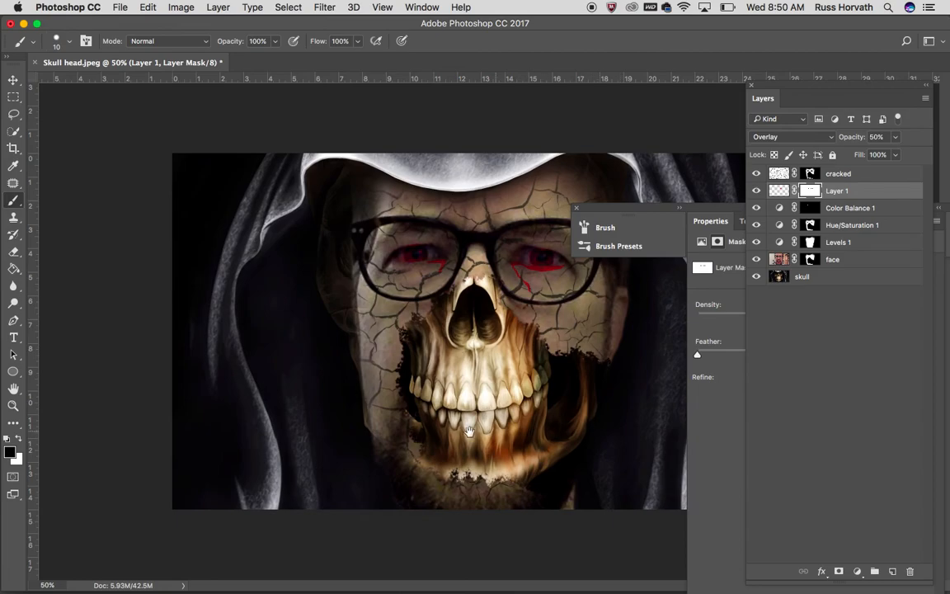
pyautogui.click(578, 210)
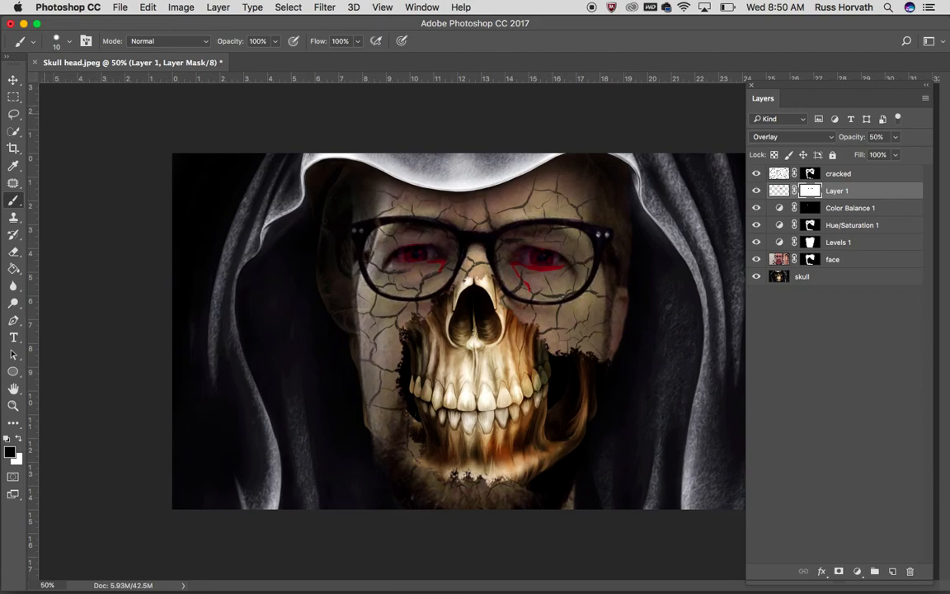
# Set up a crop of 12 by 8 inches at 150 px/in.
pyautogui.click(13, 147)
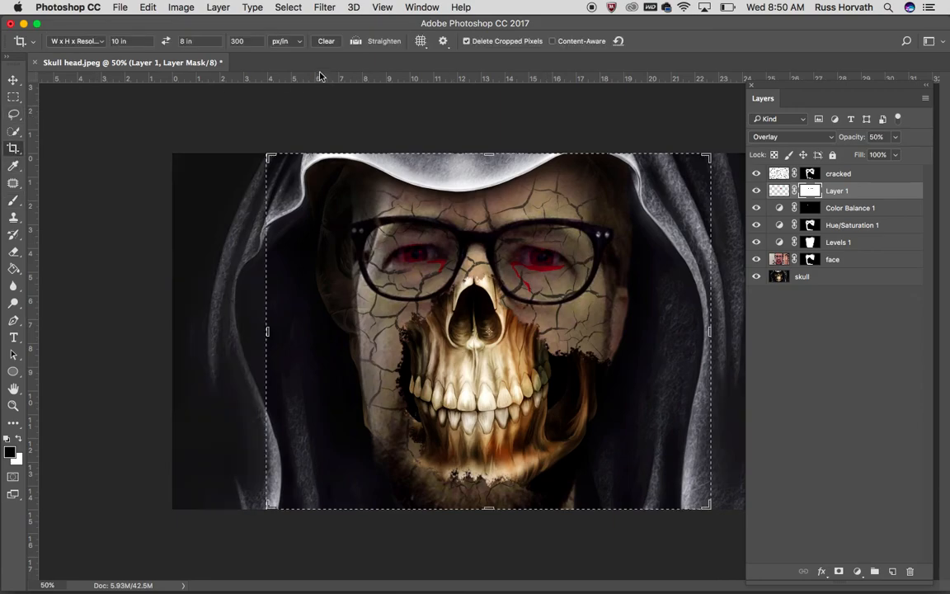
pyautogui.click(120, 45)
pyautogui.write('12')
pyautogui.click(245, 43)
pyautogui.write('150')
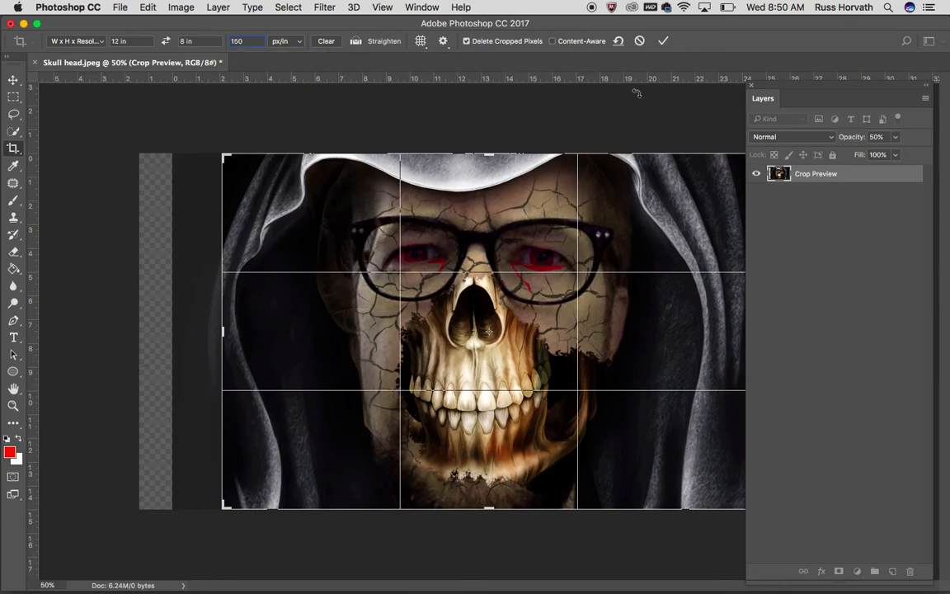
# Center the skull face within the crop frame, tighten the frame to exclude the empty strip below the image, and apply the crop.
pyautogui.press('super+minus')
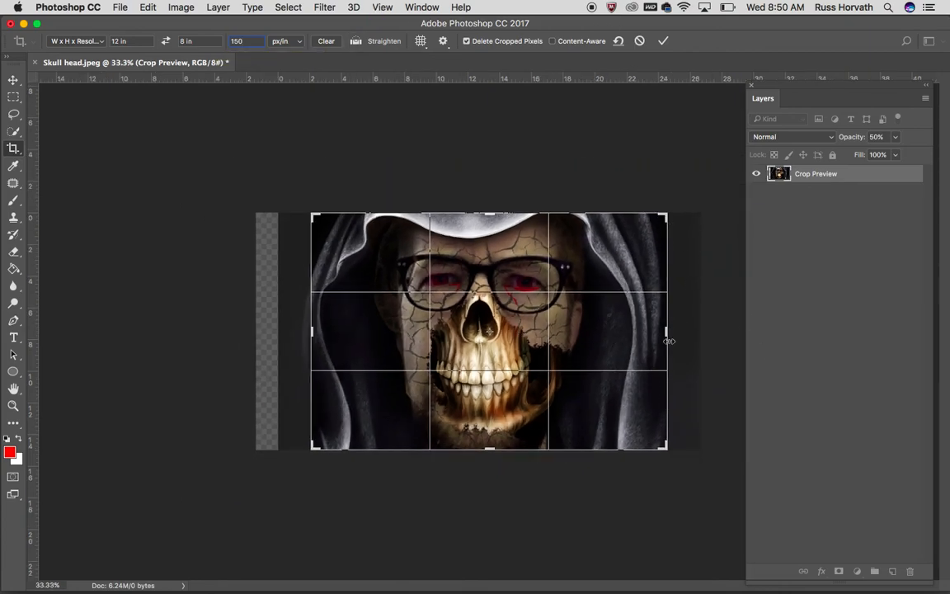
pyautogui.moveTo(487, 356)
pyautogui.mouseDown()
pyautogui.moveTo(469, 357)
pyautogui.moveTo(507, 355)
pyautogui.moveTo(496, 354)
pyautogui.mouseUp()
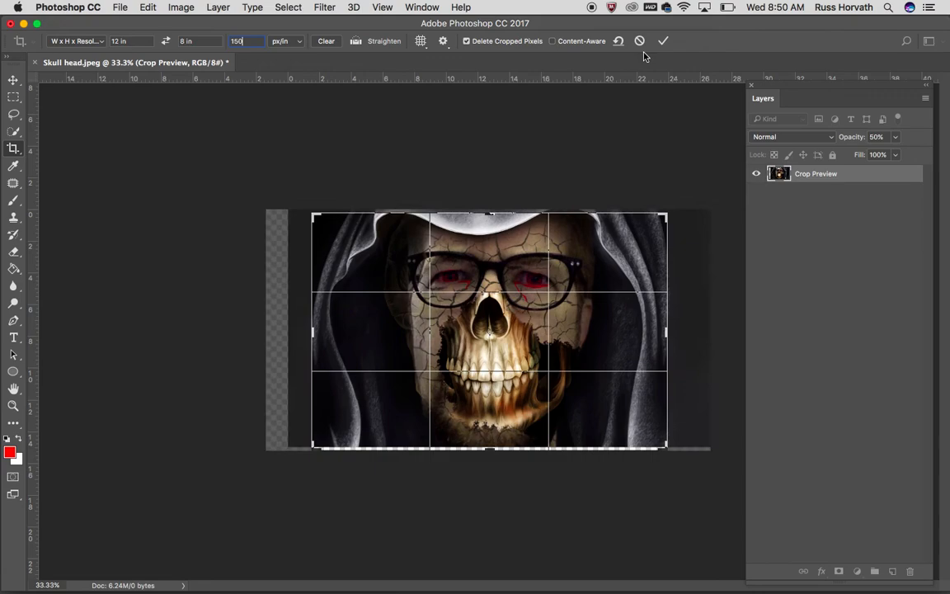
pyautogui.moveTo(496, 454); pyautogui.dragTo(496, 451)
pyautogui.moveTo(489, 213); pyautogui.dragTo(489, 213)
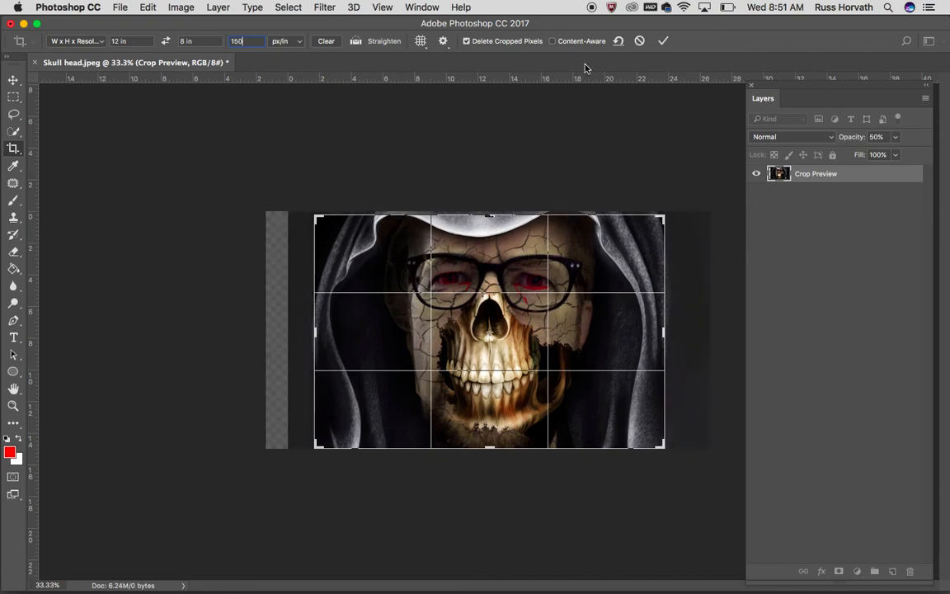
pyautogui.click(664, 41)
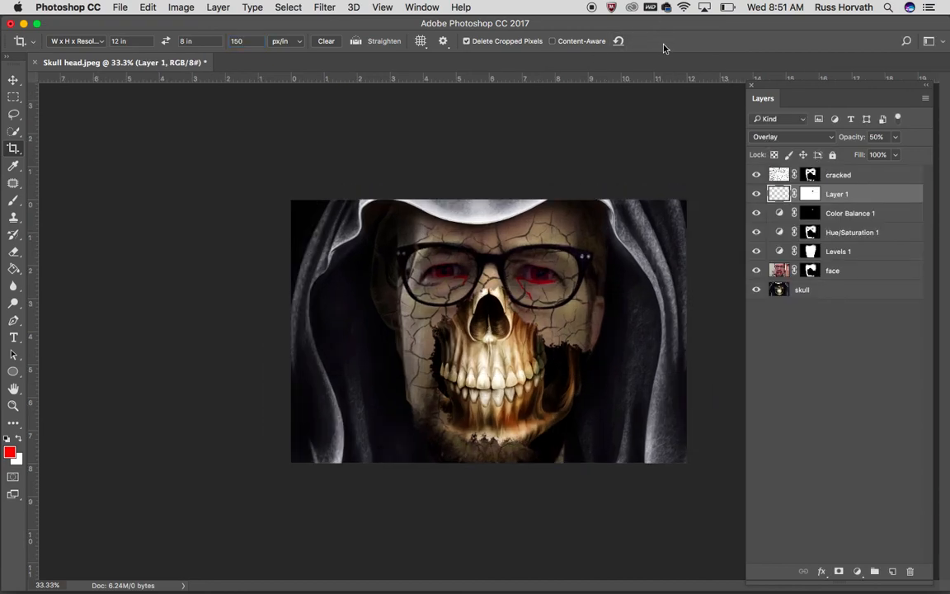
# Save a JPEG copy of the composite to the Desktop as Skull head.jpg at maximum quality 12 with the Baseline ("Standard") format option.
pyautogui.click(140, 8)
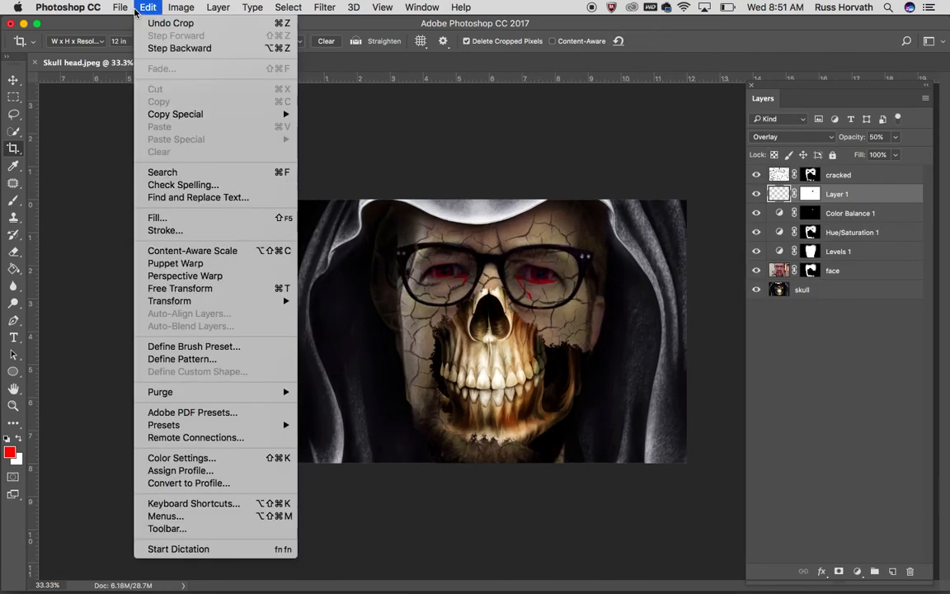
pyautogui.moveTo(120, 7)
pyautogui.click(141, 144)
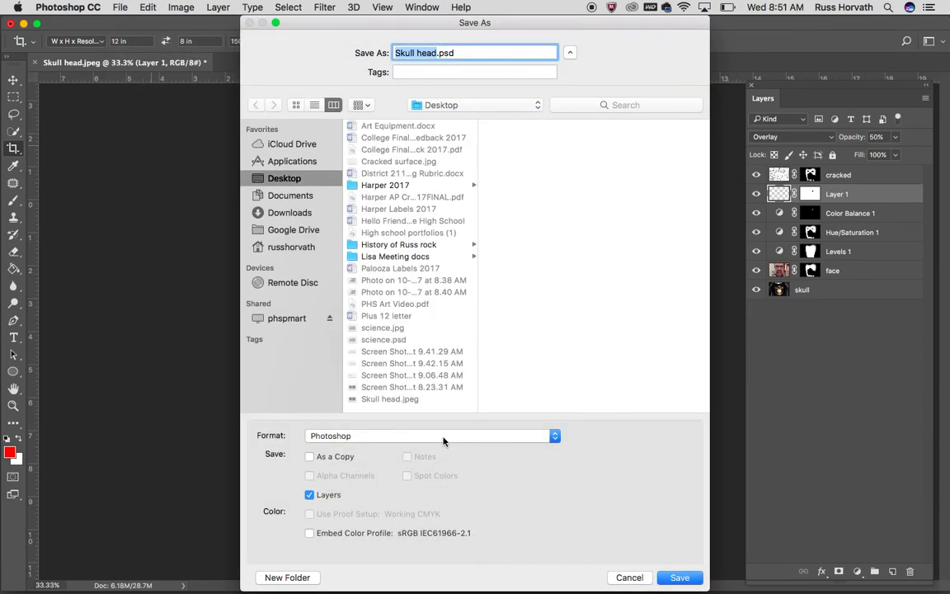
pyautogui.click(443, 441)
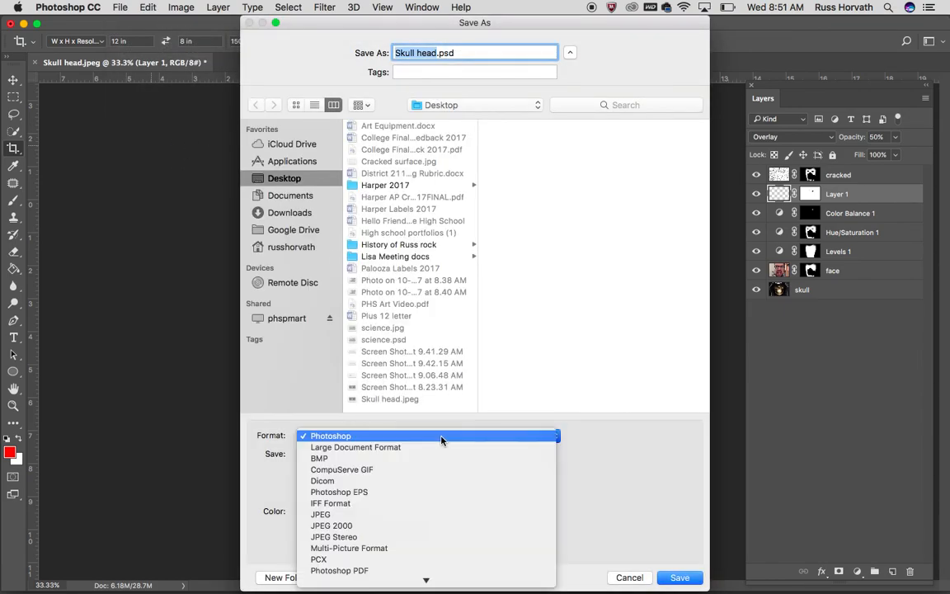
pyautogui.click(324, 515)
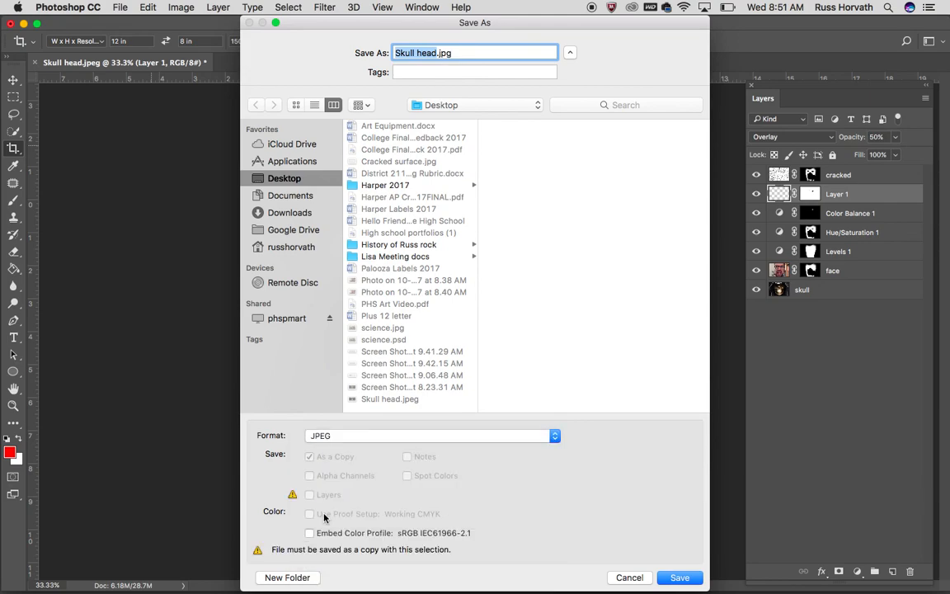
pyautogui.click(678, 578)
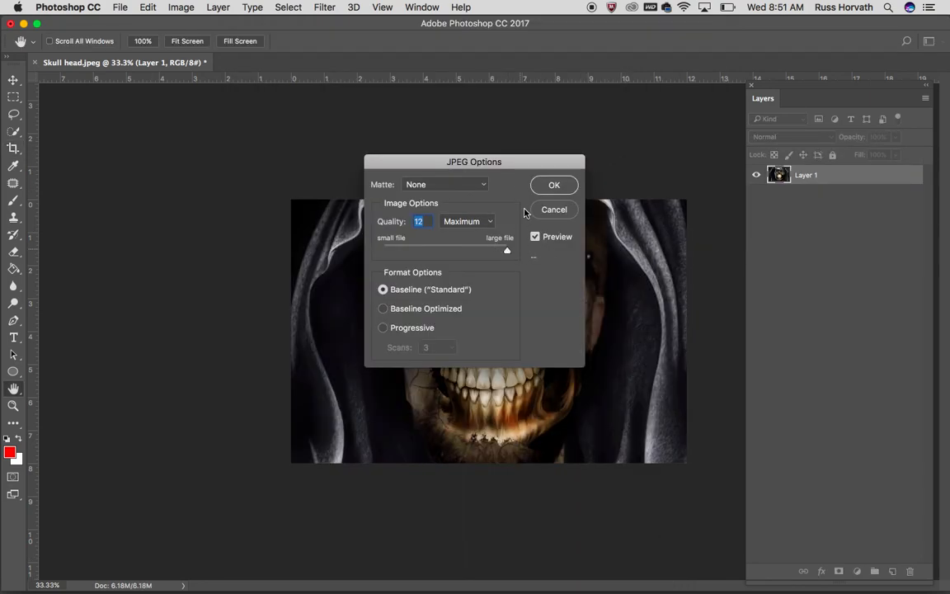
pyautogui.click(549, 188)
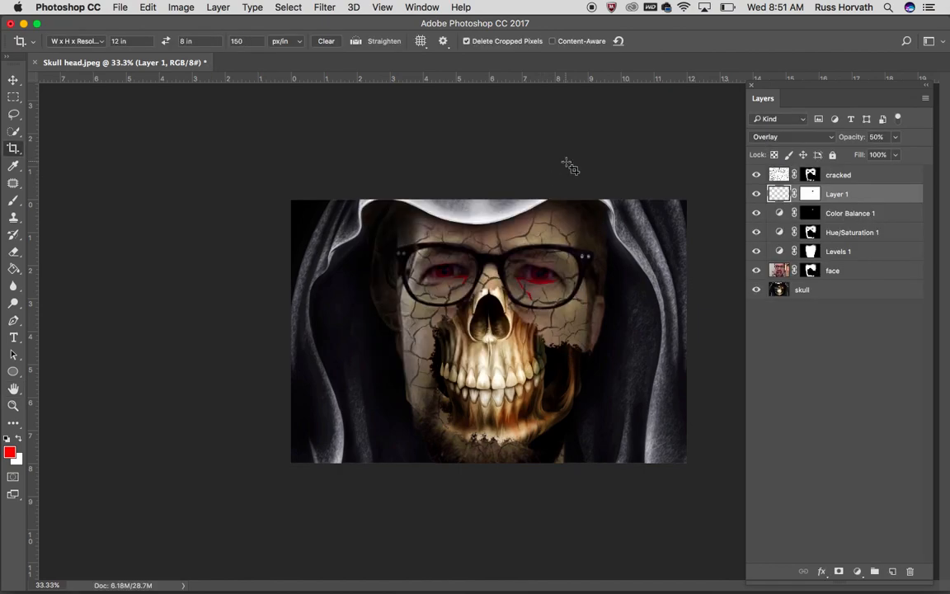